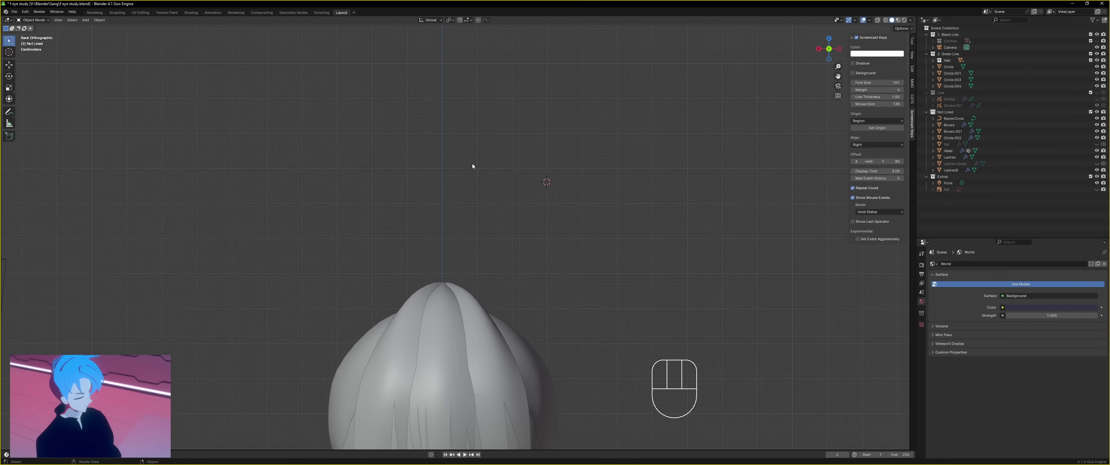
# Step: Add a mesh circle and rotate it 90° about the X axis so it stands upright
pyautogui.hotkey('shift', 'a')
pyautogui.moveTo(461, 159)
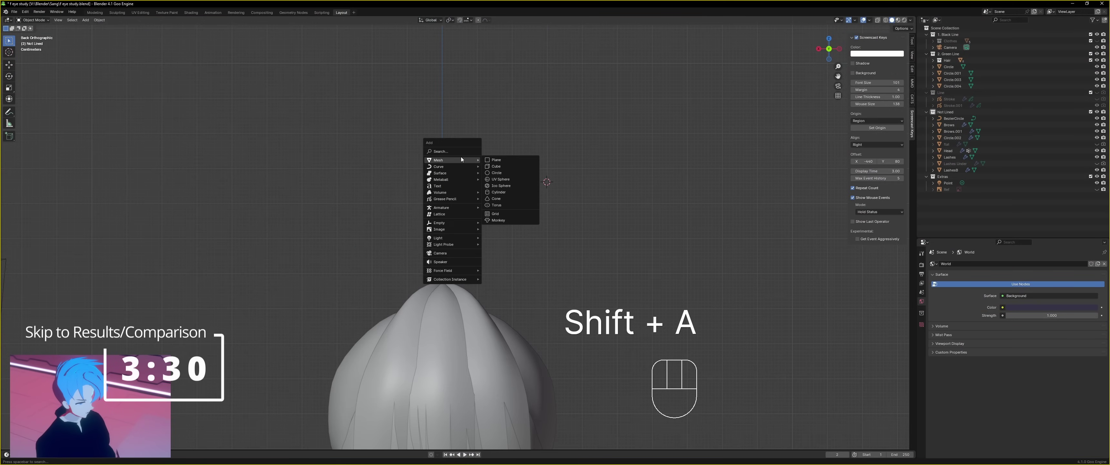
pyautogui.click(528, 173)
pyautogui.write('r')
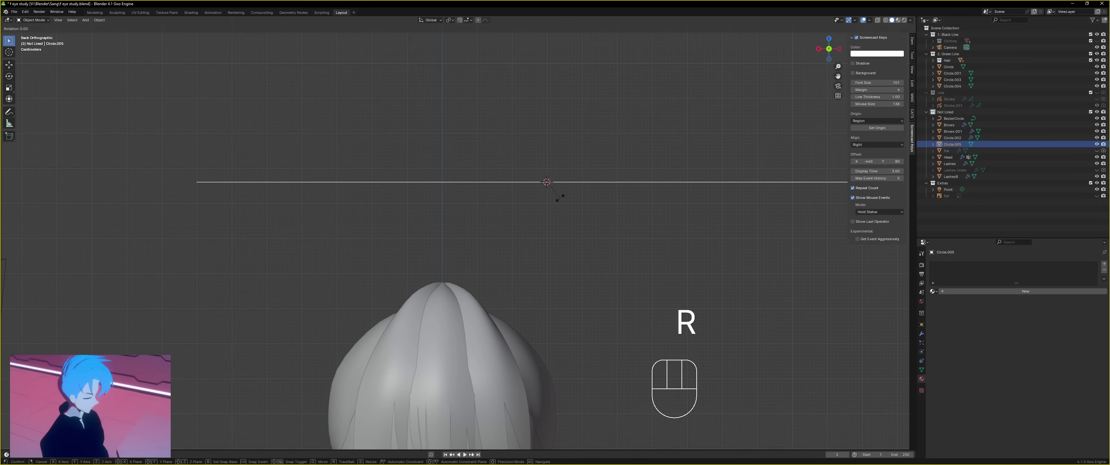
pyautogui.write('x90')
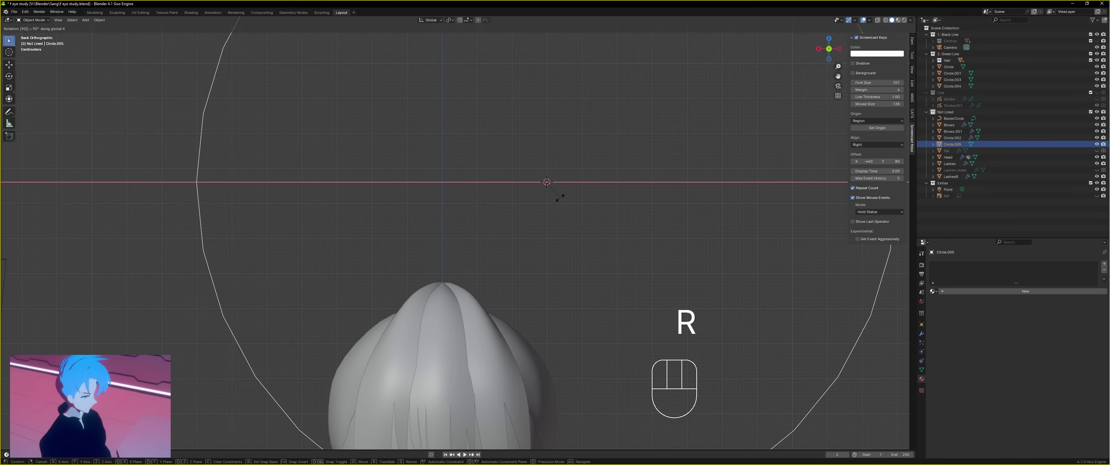
pyautogui.click(587, 196)
# Step: Scale the circle down to about the head's width and move it just above the head
pyautogui.scroll(-5, 589, 200)
pyautogui.press('s')
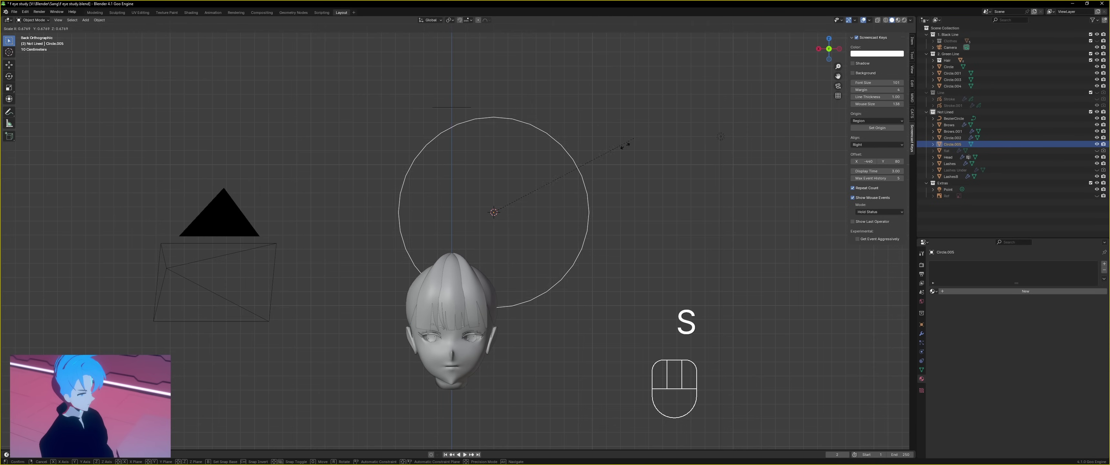
pyautogui.press('g')
pyautogui.rightClick(523, 157)
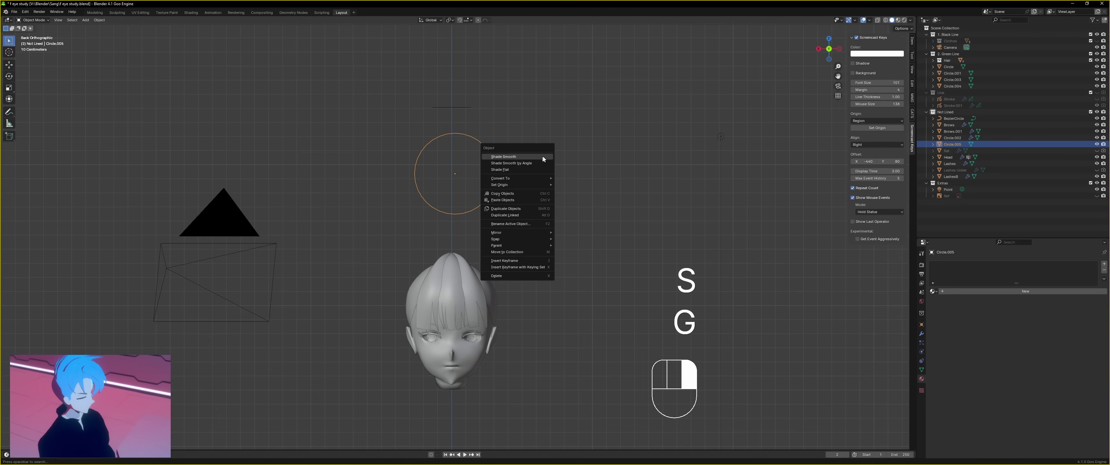
pyautogui.scroll(4, 547, 130)
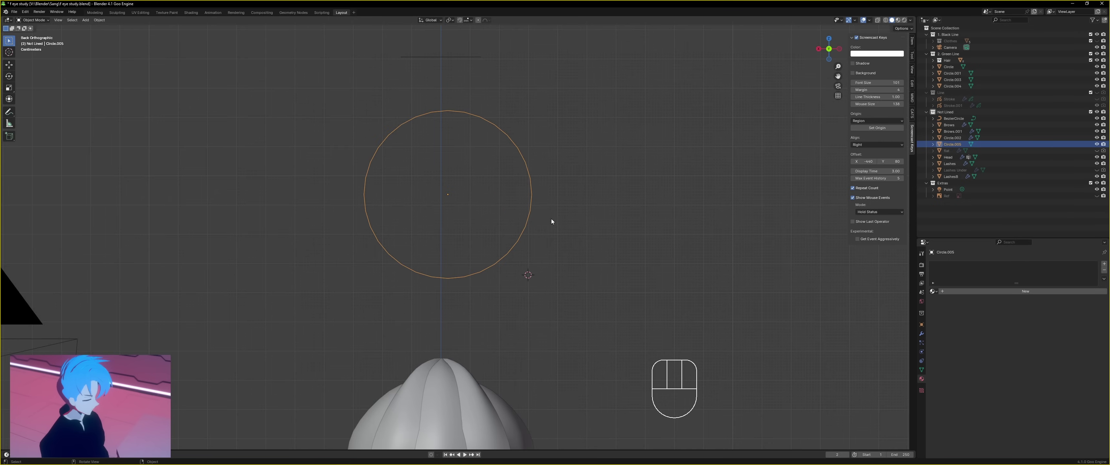
# Step: Extrude the circle's edge in place and scale it inward to about three quarters, forming an outer ring of faces
pyautogui.press('Tab')
pyautogui.scroll(1, 560, 192)
pyautogui.press('e')
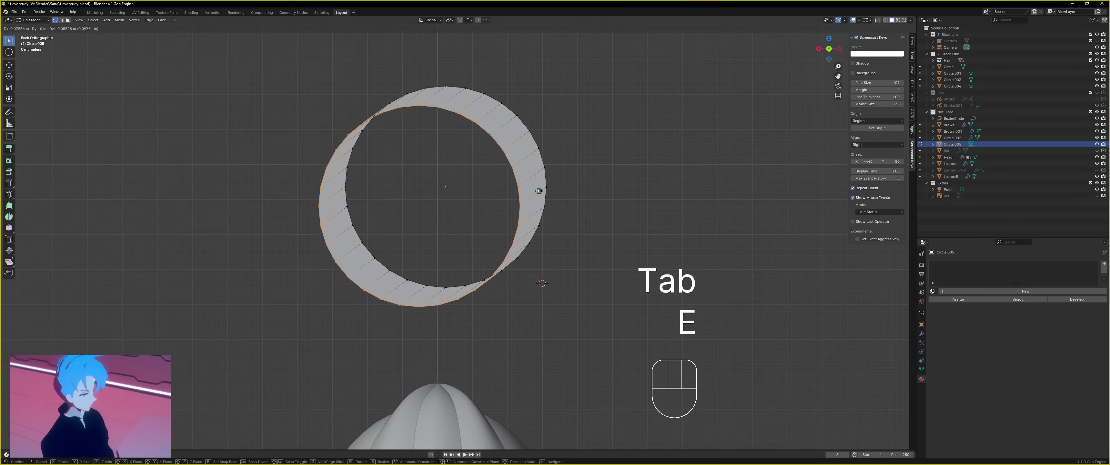
pyautogui.rightClick(475, 169)
pyautogui.press('s')
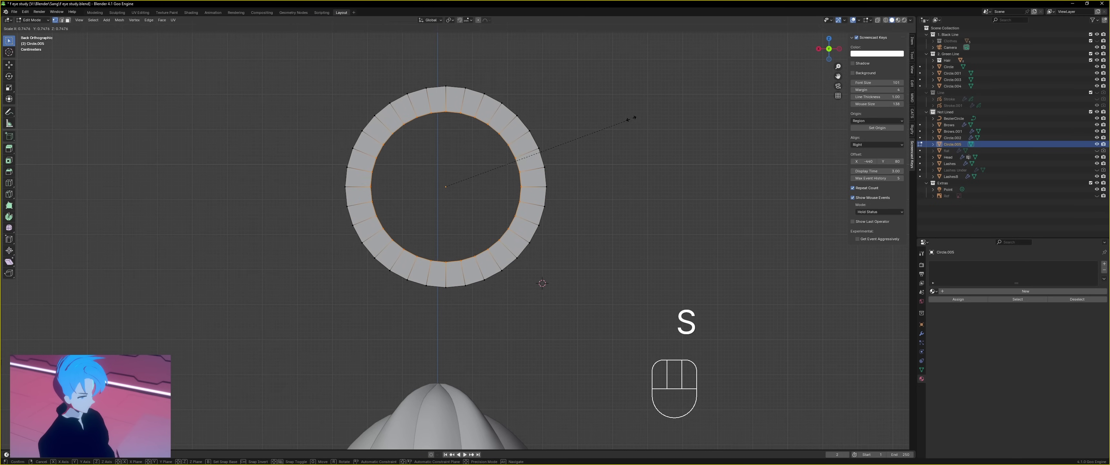
pyautogui.click(630, 119)
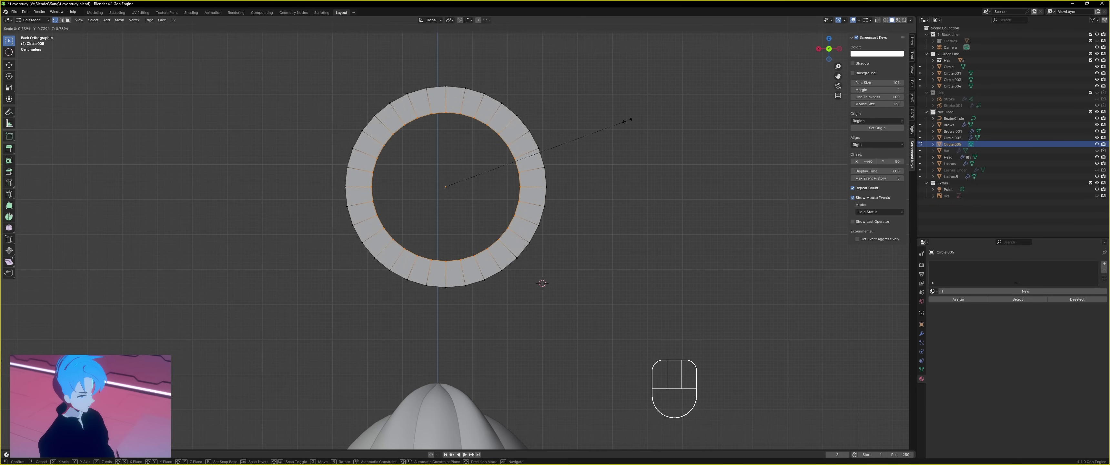
# Step: Extrude the inner edge loop again and scale it inward to form a second ring of faces
pyautogui.press('e')
pyautogui.rightClick(654, 130)
pyautogui.press('s')
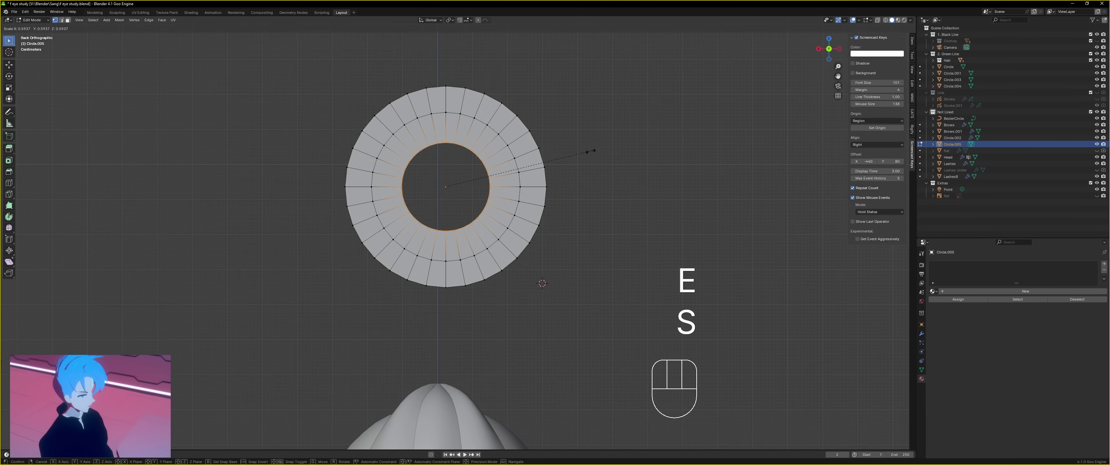
pyautogui.click(666, 148)
# Step: Extrude the innermost loop in place and merge its vertices at center to close the disc
pyautogui.scroll(1, 639, 159)
pyautogui.press('e')
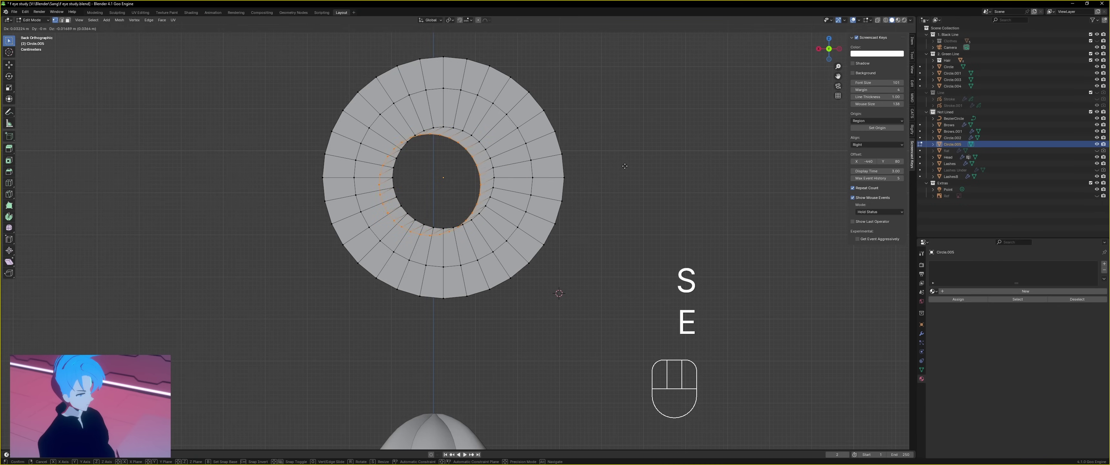
pyautogui.rightClick(638, 172)
pyautogui.press('m')
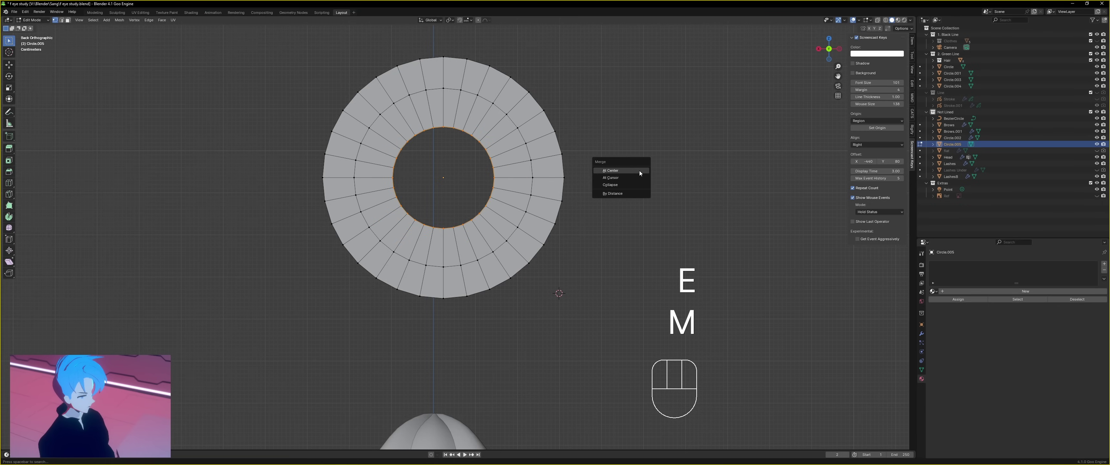
pyautogui.click(638, 172)
pyautogui.scroll(1, 629, 177)
pyautogui.scroll(-2, 646, 175)
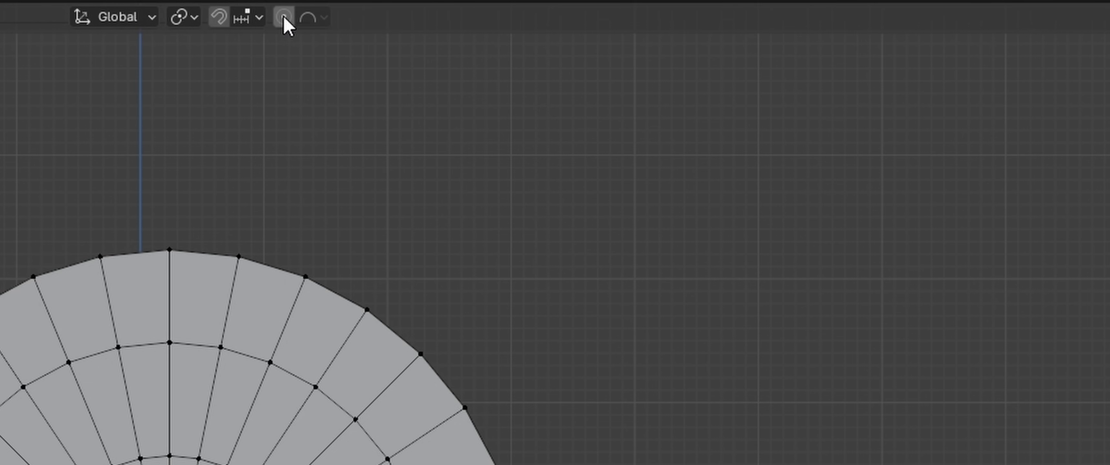
# Step: With proportional editing enabled, move the disc's center vertex along Y in side view to make the disc concave
pyautogui.click(478, 19)
pyautogui.click(325, 19)
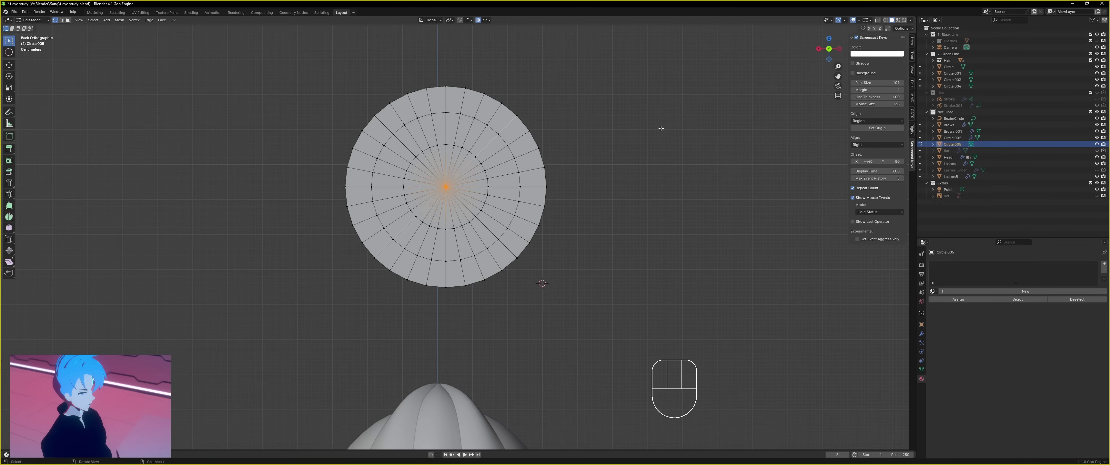
pyautogui.click(689, 116)
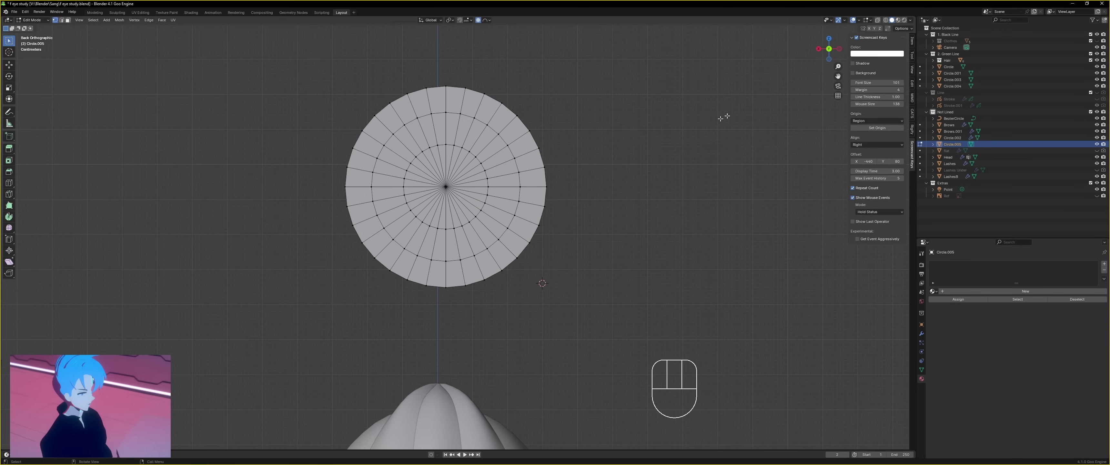
pyautogui.click(445, 183)
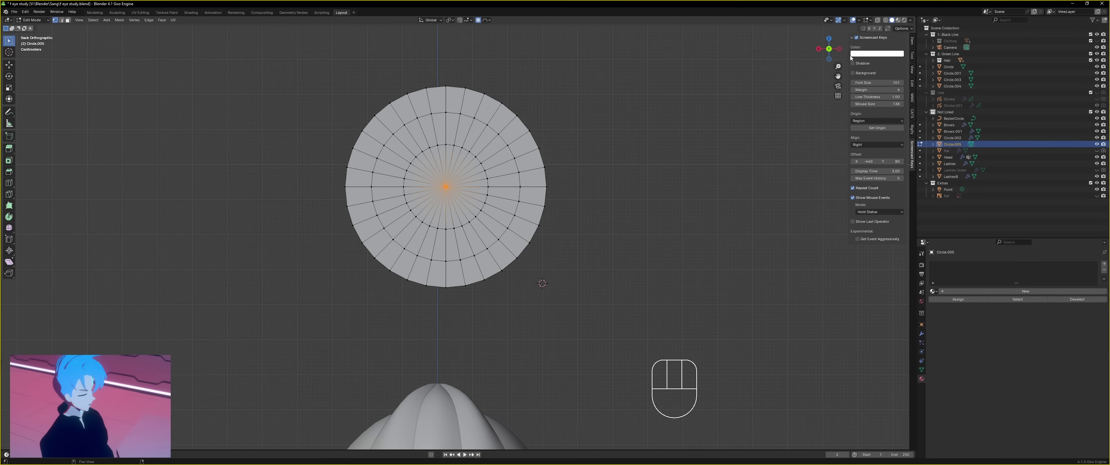
pyautogui.click(818, 49)
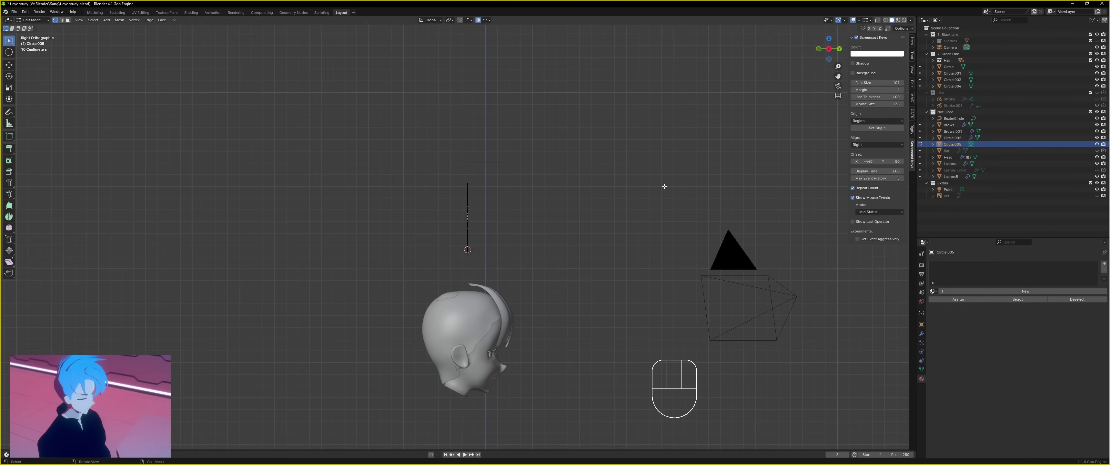
pyautogui.press('g')
pyautogui.press('y')
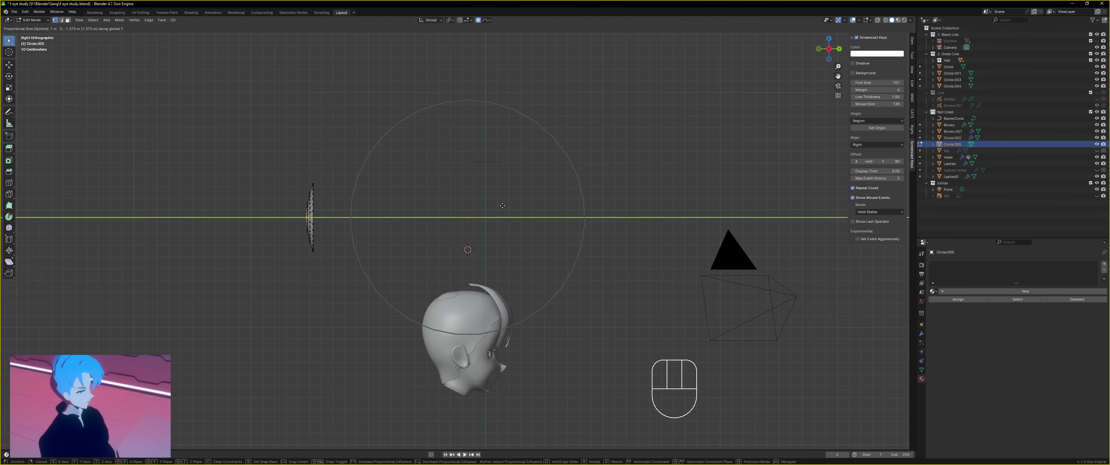
pyautogui.click(430, 213)
# Step: Set the disc's origin to its center of mass (surface) in Object Mode
pyautogui.keyDown('shift'); pyautogui.moveTo(430, 214); pyautogui.dragTo(743, 89, button='middle'); pyautogui.keyUp('shift')
pyautogui.scroll(5, 423, 214)
pyautogui.click(831, 47)
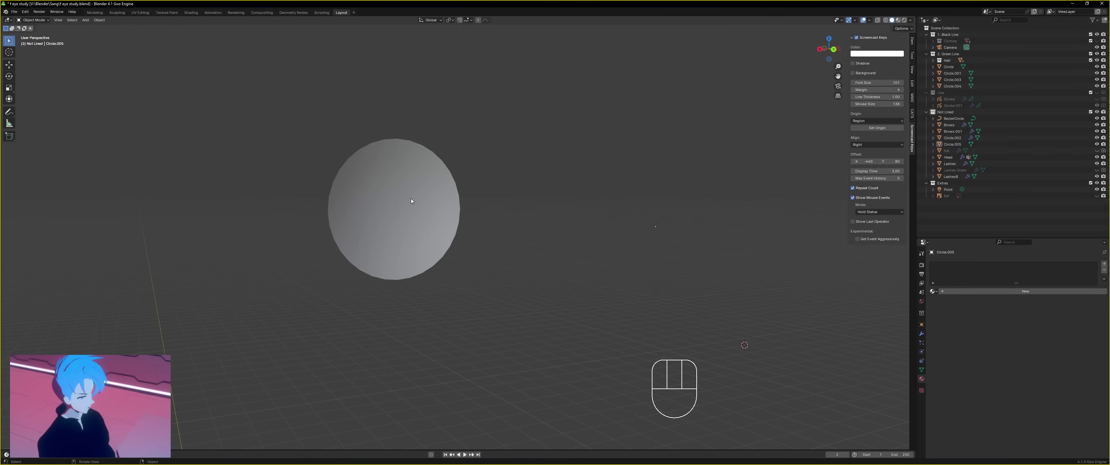
pyautogui.click(411, 201)
pyautogui.rightClick(388, 206)
pyautogui.moveTo(388, 235)
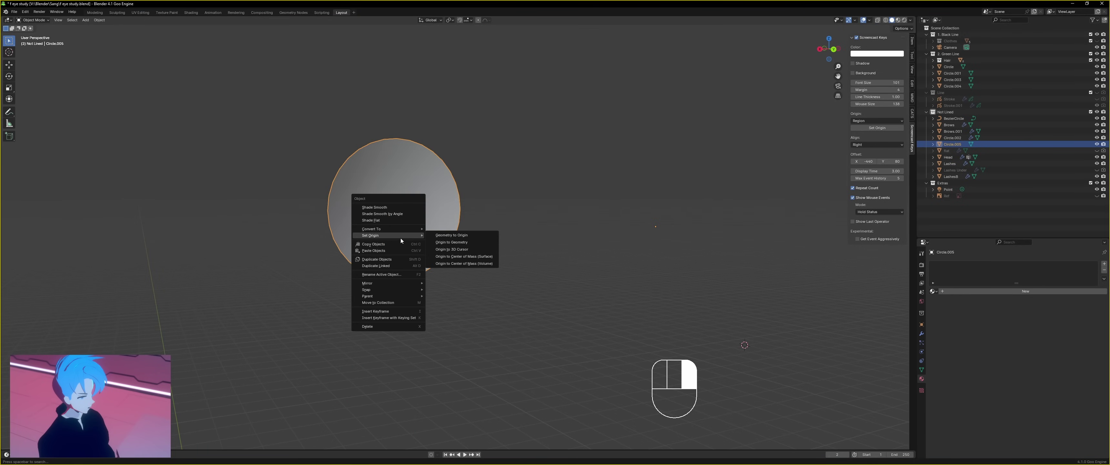
pyautogui.click(474, 258)
# Step: Assign the existing Eye material with the EyesF.png texture to the disc and inspect its shader nodes
pyautogui.press('ctrl+KP_1')
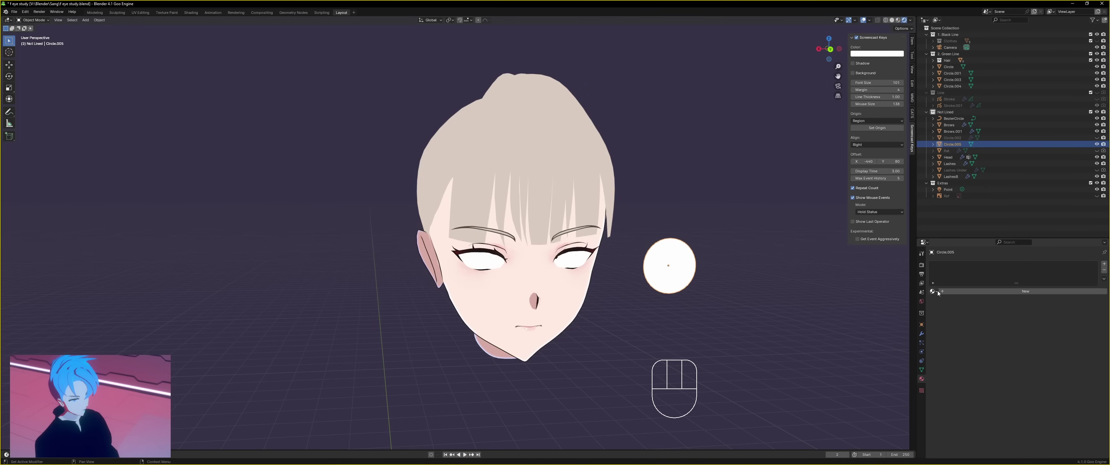
pyautogui.click(938, 292)
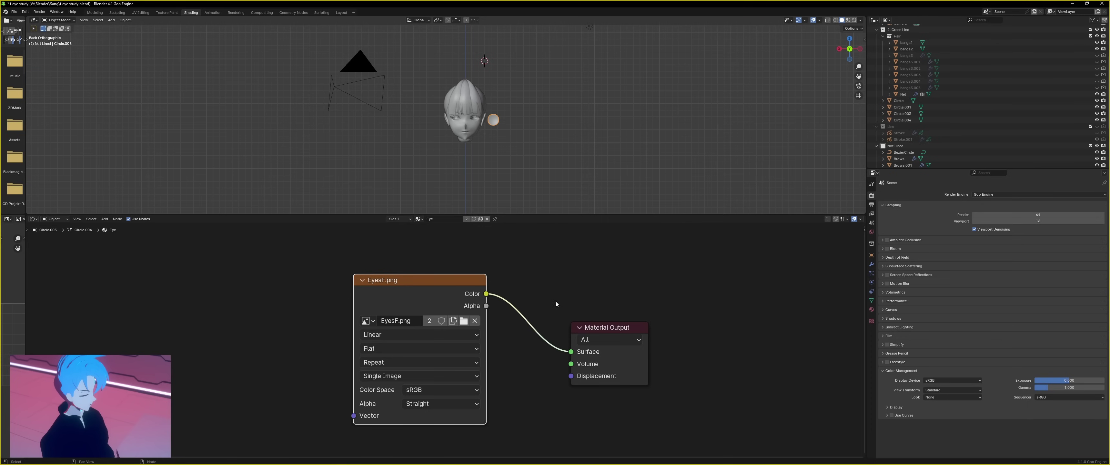
pyautogui.scroll(1, 556, 304)
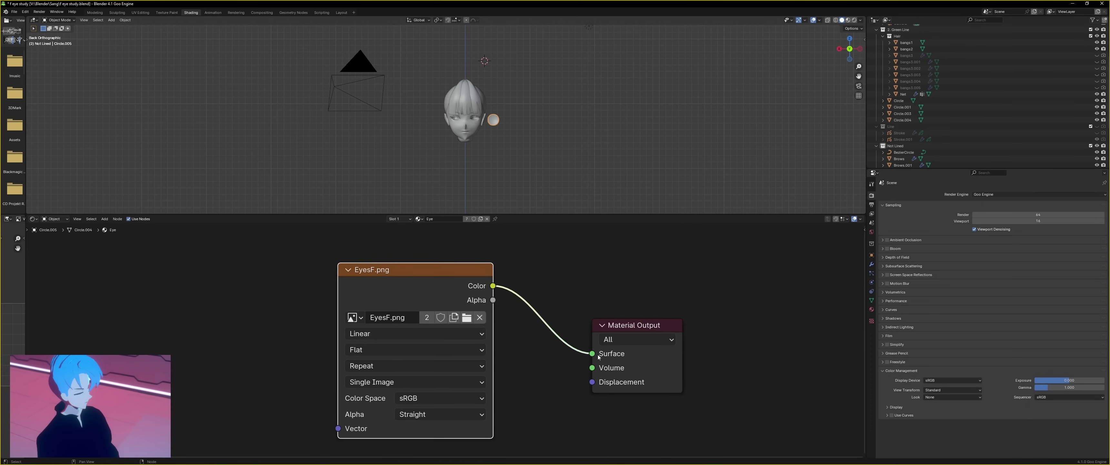
pyautogui.click(341, 12)
# Step: Move and scale the textured disc to fit the character's eye opening
pyautogui.press('g')
pyautogui.press('s')
pyautogui.click(672, 162)
pyautogui.scroll(2, 732, 169)
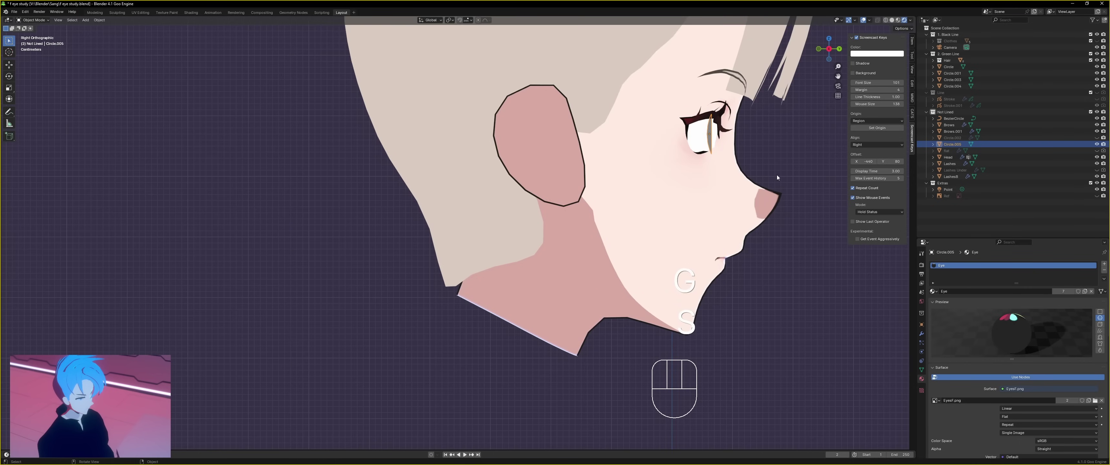
# Step: Add a Mirror modifier on the X axis to the eye disc with Head as the mirror object
pyautogui.click(921, 333)
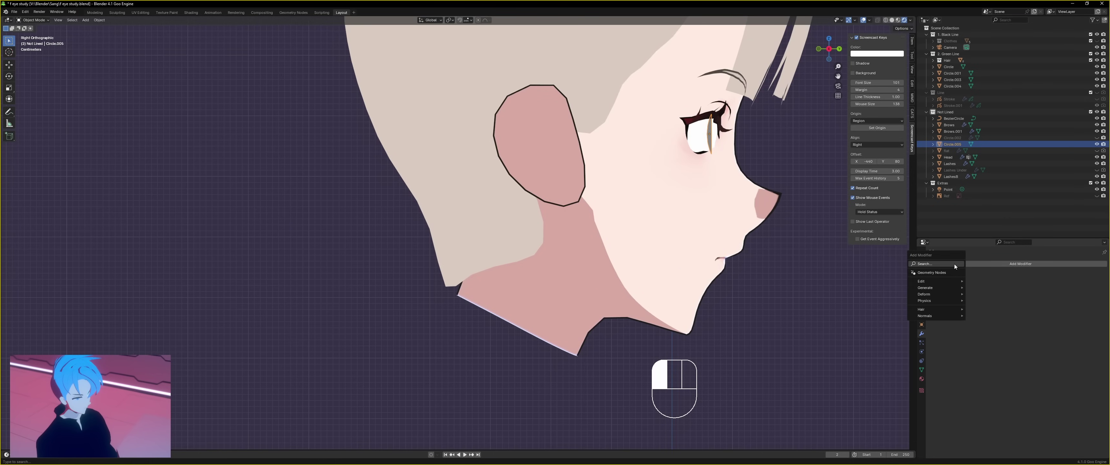
pyautogui.click(954, 264)
pyautogui.write('mirr')
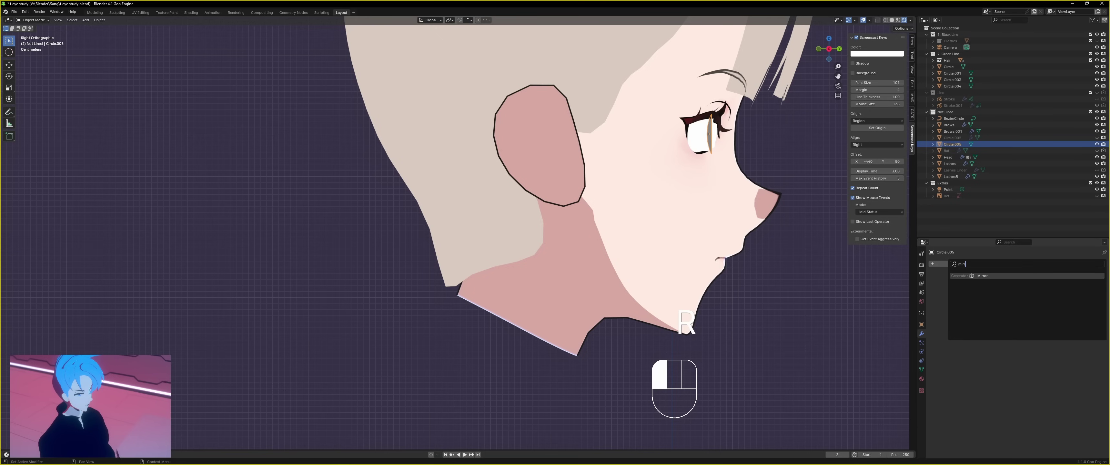
pyautogui.click(1043, 275)
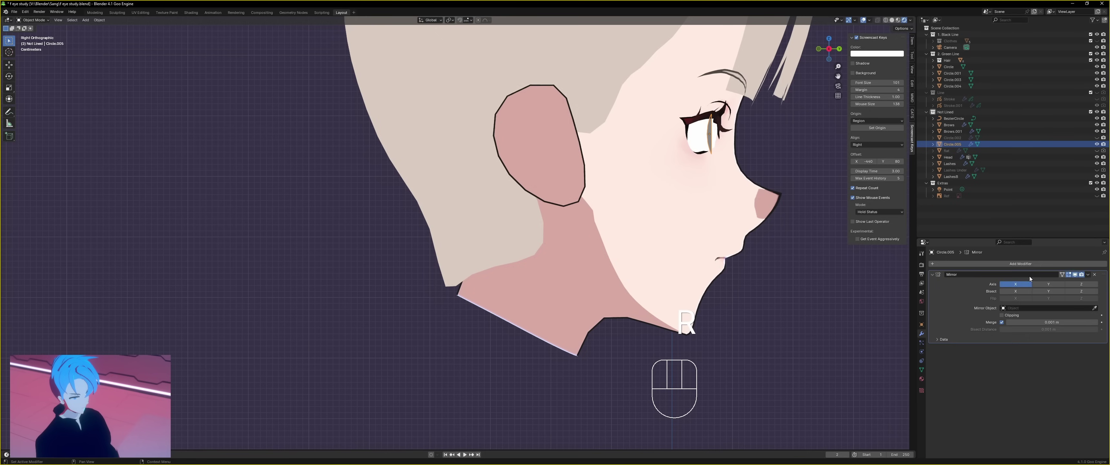
pyautogui.click(1094, 308)
pyautogui.click(689, 217)
pyautogui.scroll(-3, 749, 200)
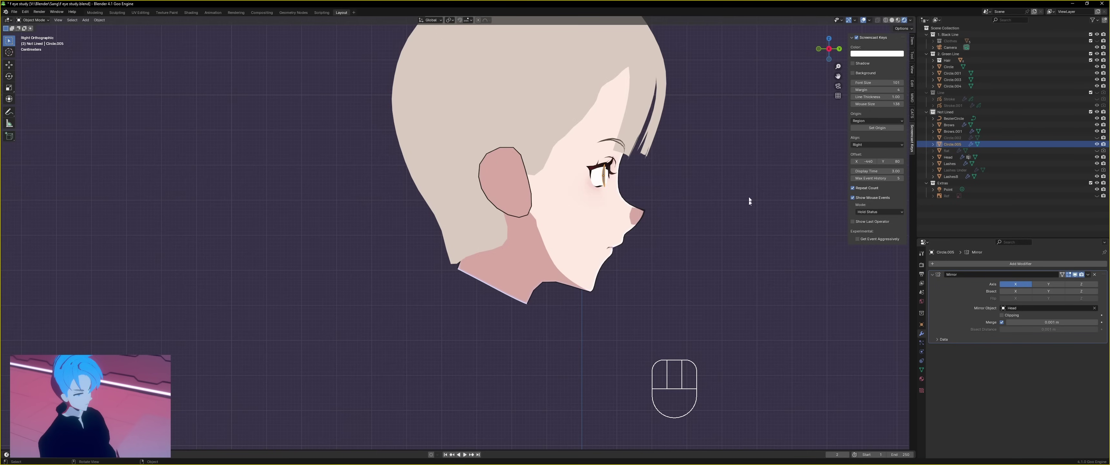
# Step: Rotate the eye disc about the Z axis to follow the curve of the face
pyautogui.click(818, 49)
pyautogui.scroll(5, 595, 143)
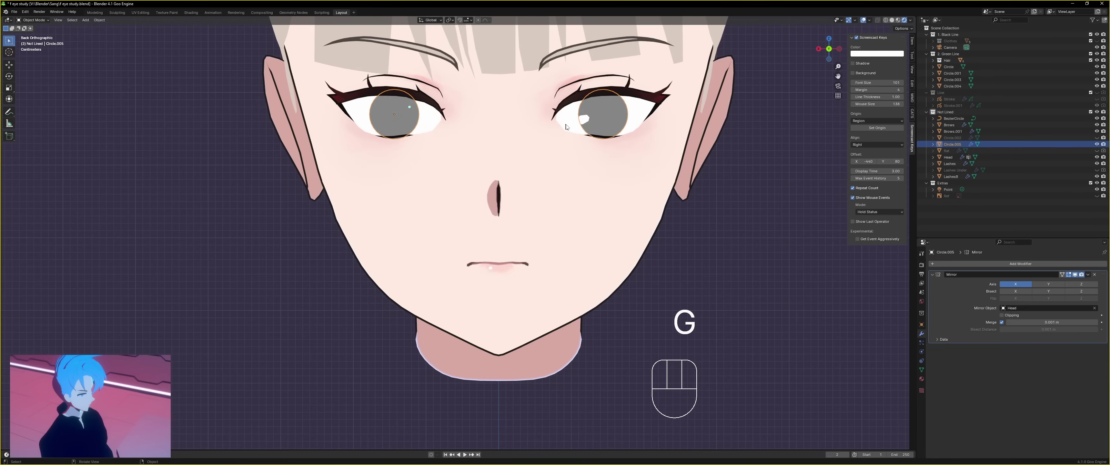
pyautogui.moveTo(560, 164); pyautogui.dragTo(621, 173, button='middle')
pyautogui.press('r')
pyautogui.press('z')
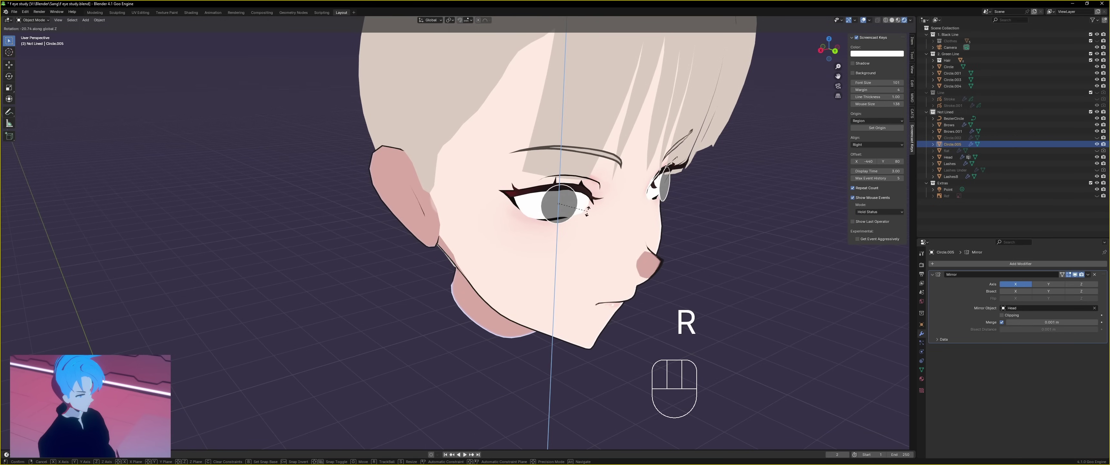
pyautogui.click(684, 199)
# Step: Tilt the eye disc about the X axis in side view and shift it along Y within the eye opening
pyautogui.click(821, 50)
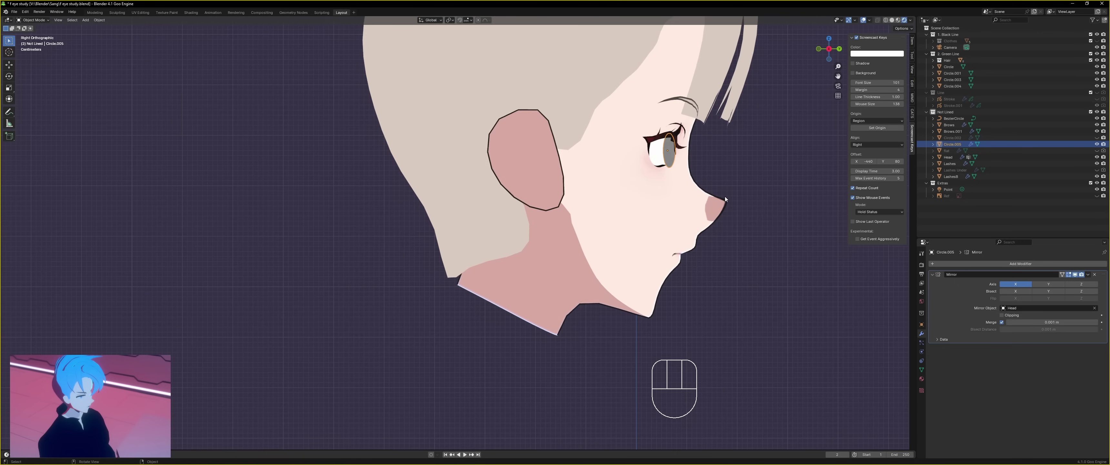
pyautogui.press('r')
pyautogui.press('z')
pyautogui.press('y')
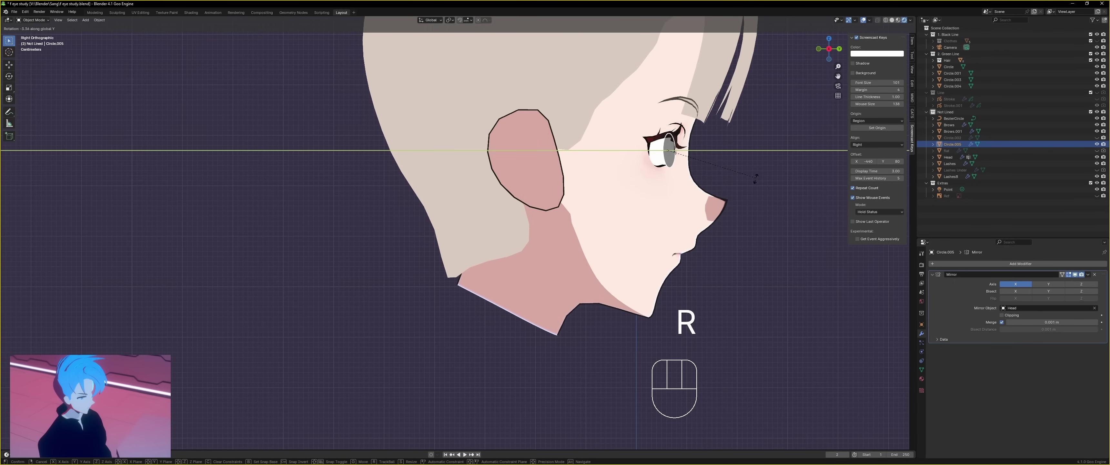
pyautogui.press('z')
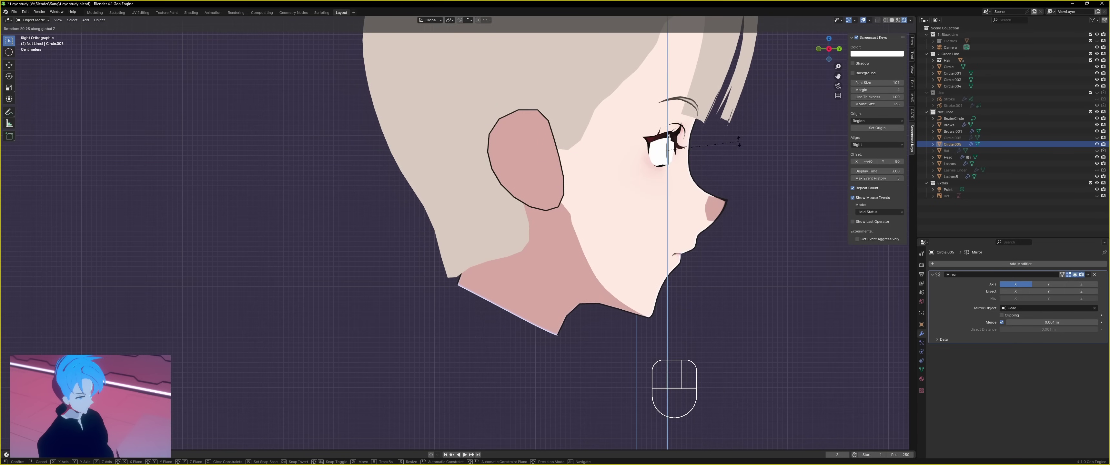
pyautogui.press('x')
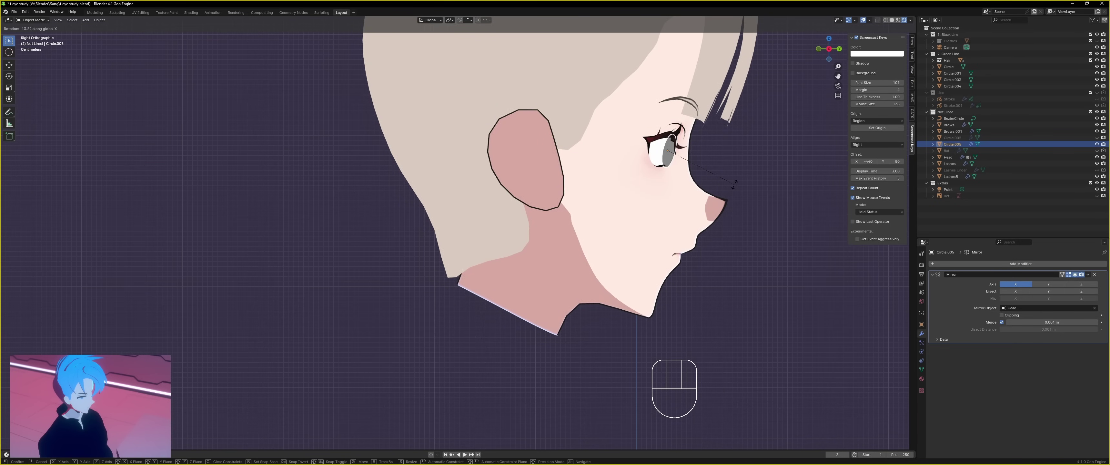
pyautogui.rightClick(732, 176)
pyautogui.press('g')
pyautogui.press('y')
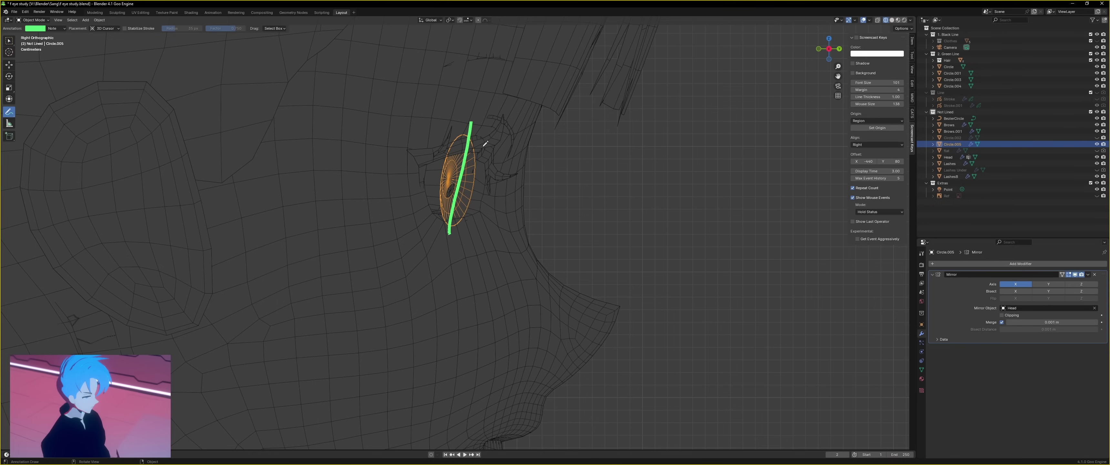
# Step: Annotate the eye disc's tilt direction in side view and try marking its angle with two lines in top view
pyautogui.moveTo(491, 164)
pyautogui.mouseDown()
pyautogui.moveTo(485, 200)
pyautogui.moveTo(514, 185)
pyautogui.mouseUp()
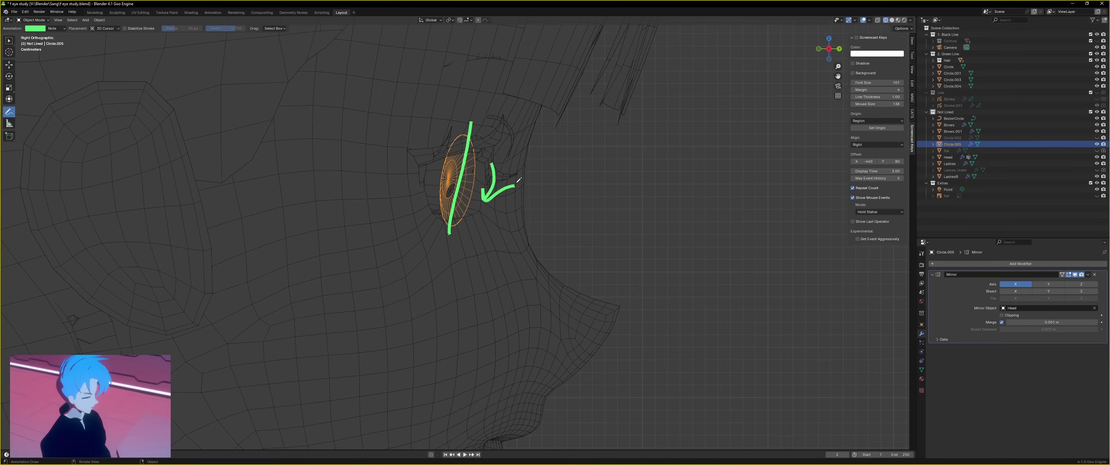
pyautogui.press('KP_1')
pyautogui.press('KP_7')
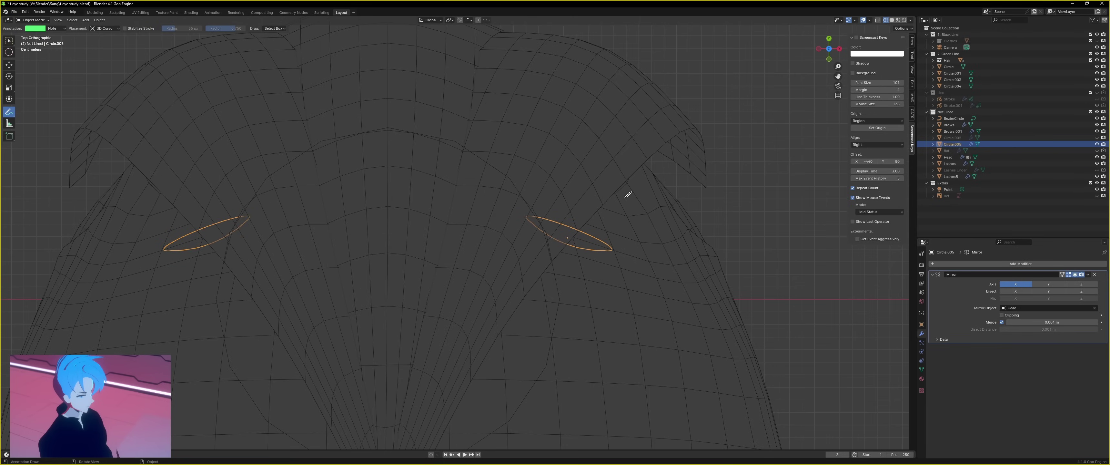
pyautogui.moveTo(521, 231); pyautogui.dragTo(619, 232)
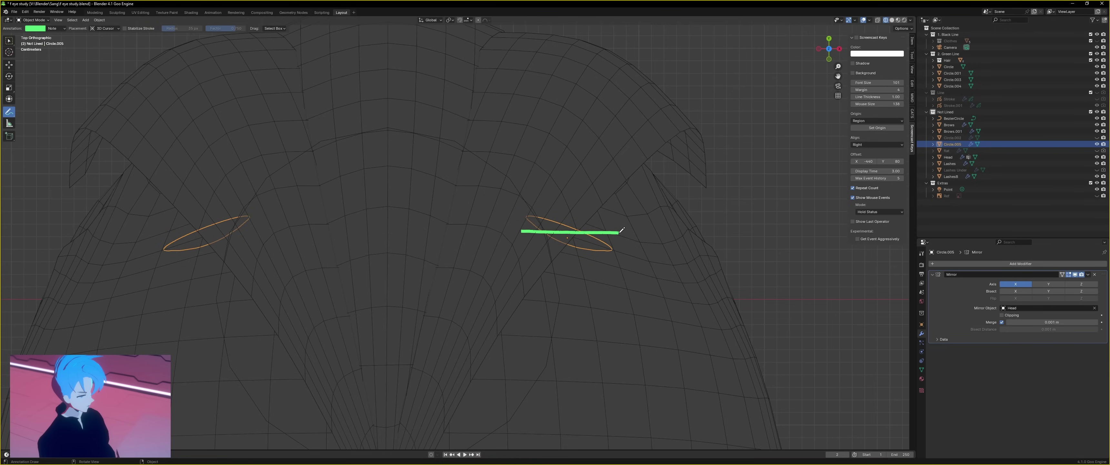
pyautogui.moveTo(520, 216); pyautogui.dragTo(636, 256)
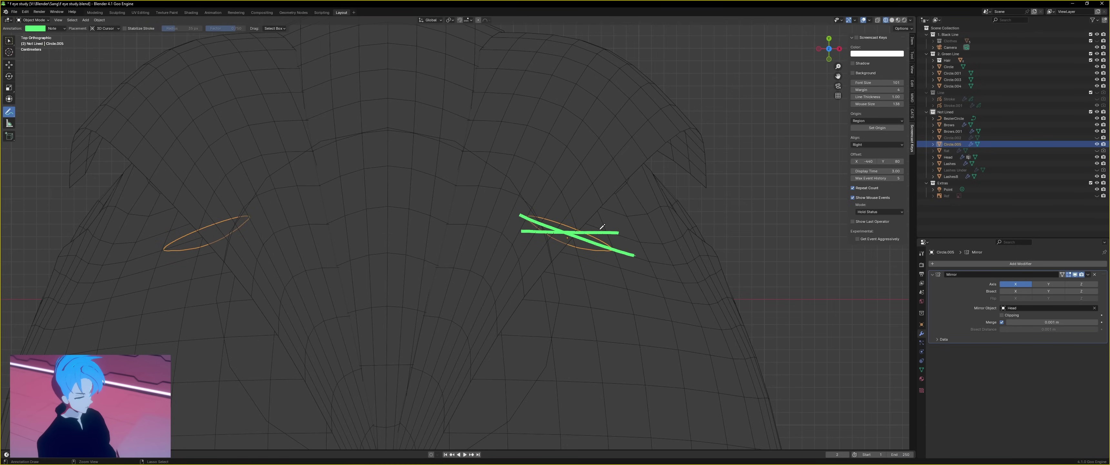
pyautogui.hotkey('ctrl', 'z')
pyautogui.hotkey('ctrl', 'z')
# Step: Sketch annotation lines and outward-curving arrows over both eye discs in top view, and undo the latest strokes
pyautogui.moveTo(527, 216); pyautogui.dragTo(631, 254)
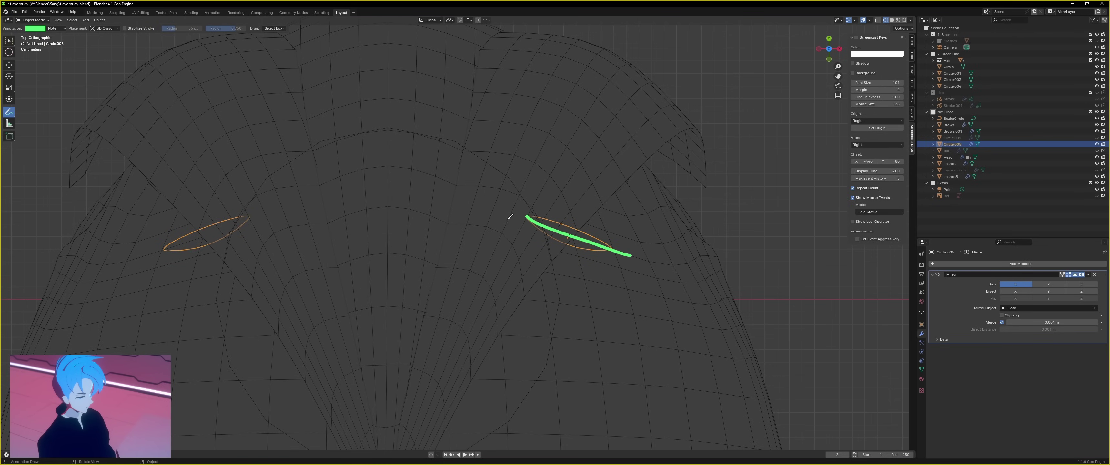
pyautogui.moveTo(506, 220)
pyautogui.mouseDown()
pyautogui.moveTo(594, 216)
pyautogui.moveTo(555, 218)
pyautogui.mouseUp()
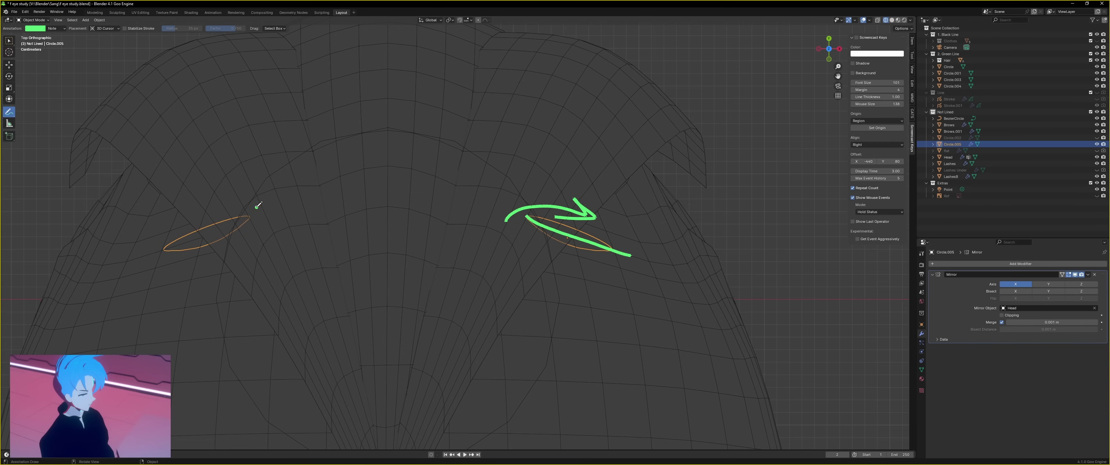
pyautogui.moveTo(256, 206)
pyautogui.mouseDown()
pyautogui.moveTo(163, 186)
pyautogui.moveTo(198, 213)
pyautogui.mouseUp()
pyautogui.moveTo(158, 250); pyautogui.dragTo(262, 216)
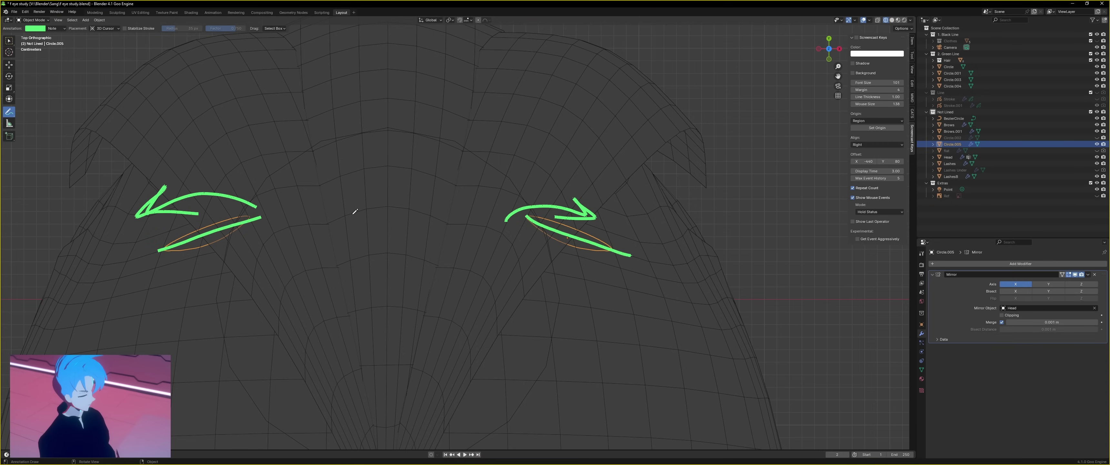
pyautogui.hotkey('ctrl', 'z')
pyautogui.hotkey('ctrl', 'z')
pyautogui.hotkey('ctrl', 'z')
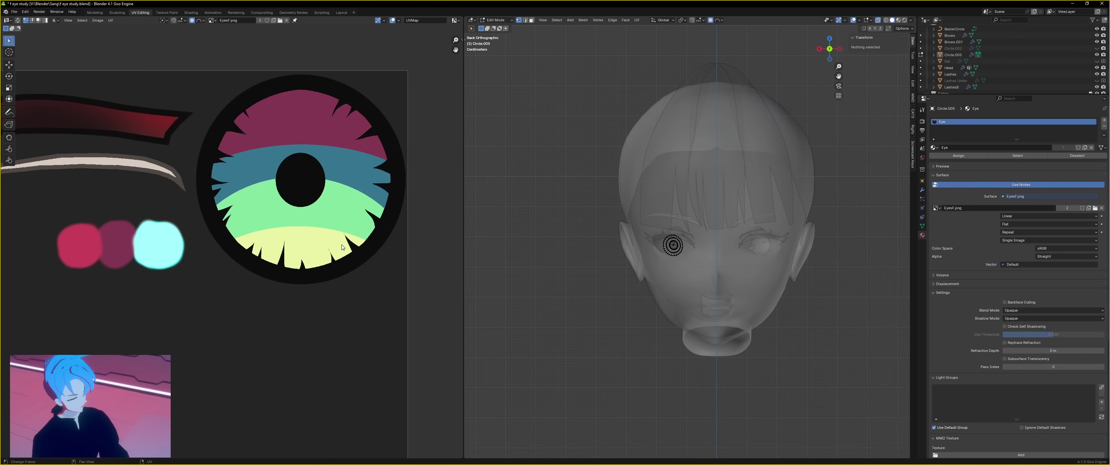
# Step: Switch the 3D view of the head to rendered shading
pyautogui.scroll(1, 342, 245)
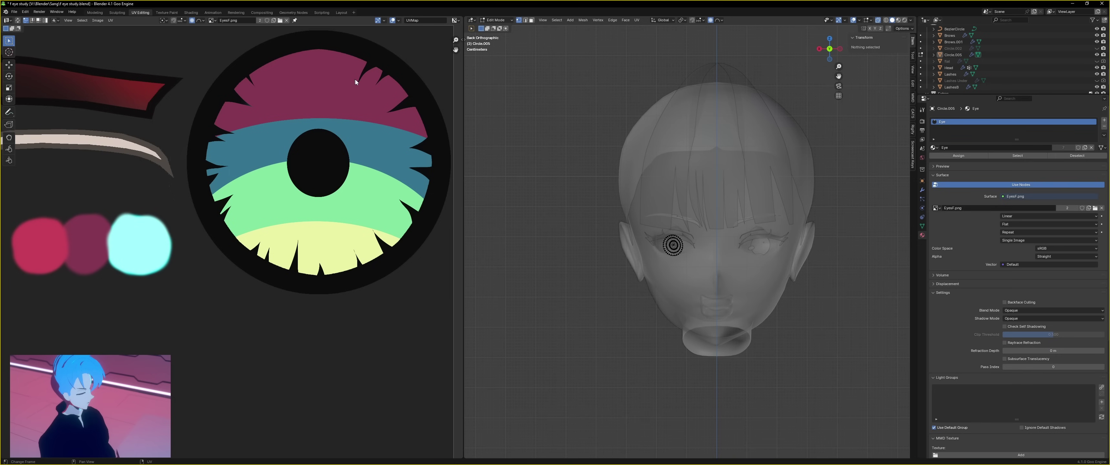
pyautogui.hotkey('shift', 'z')
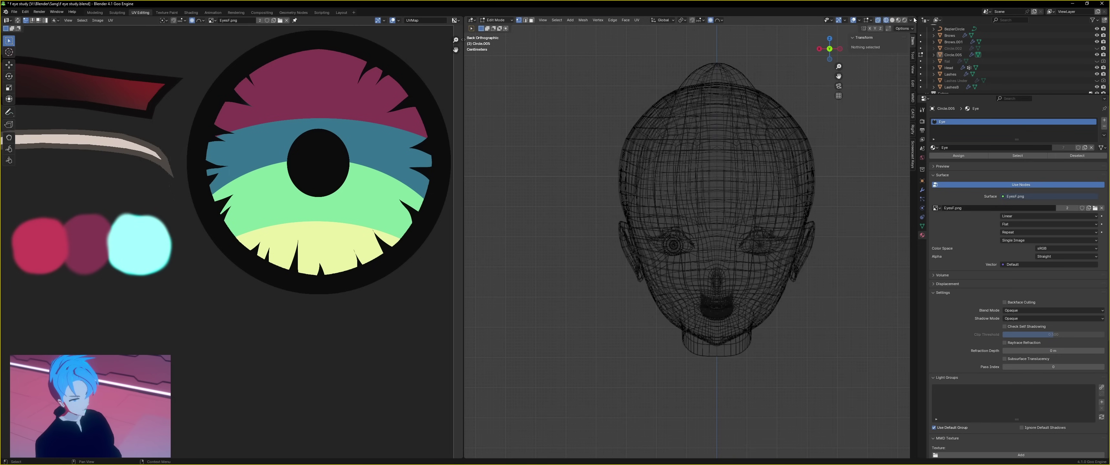
pyautogui.click(905, 21)
pyautogui.scroll(3, 622, 249)
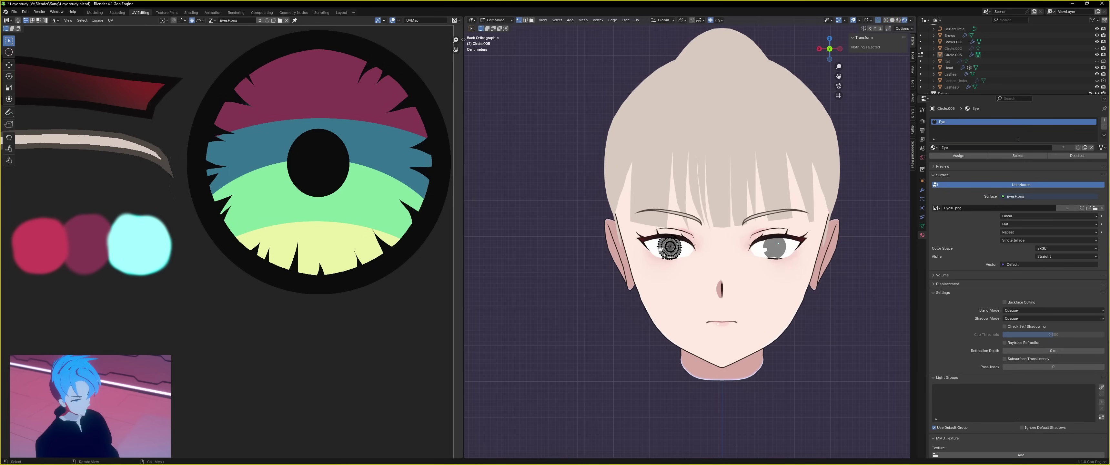
# Step: Unwrap the whole eye disc mesh over the eye texture
pyautogui.press('a')
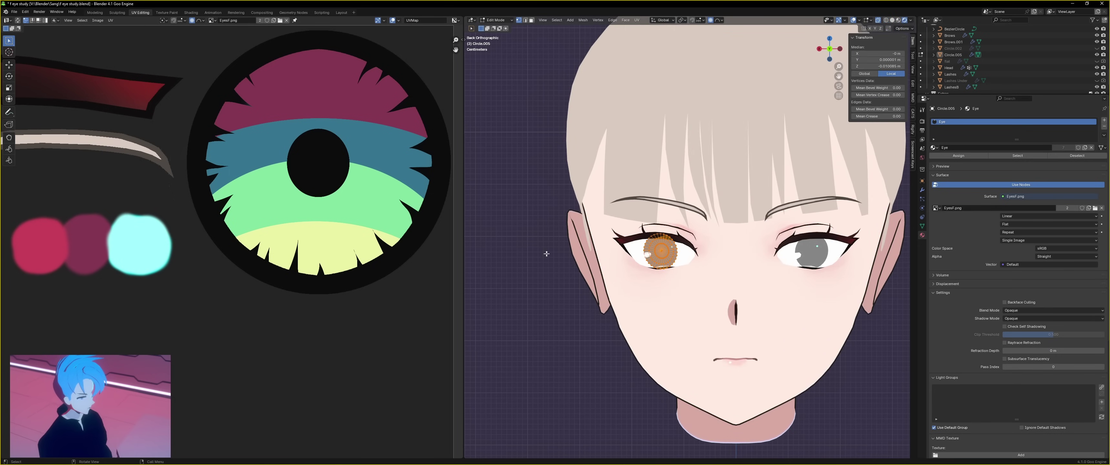
pyautogui.scroll(-3, 545, 250)
pyautogui.scroll(-3, 333, 298)
pyautogui.moveTo(302, 303); pyautogui.dragTo(415, 194, button='middle')
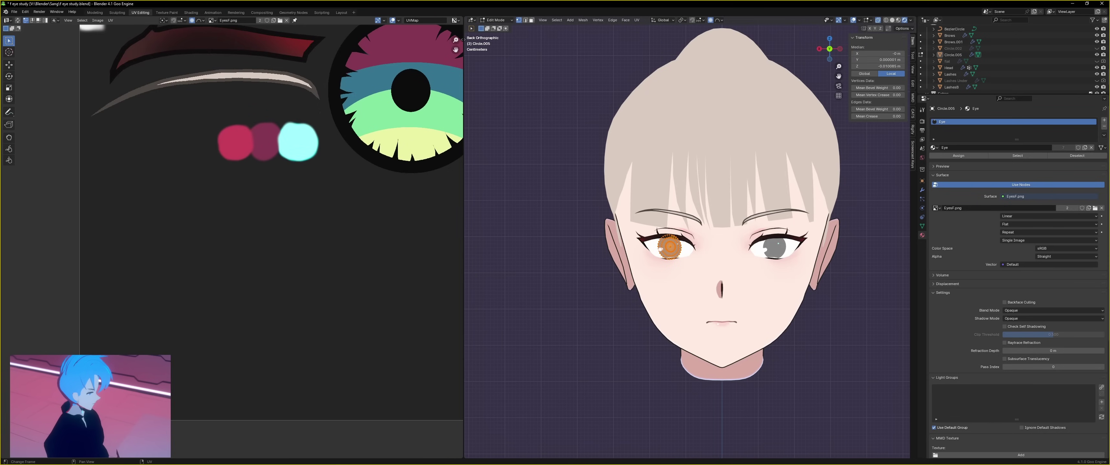
pyautogui.scroll(-3, 334, 282)
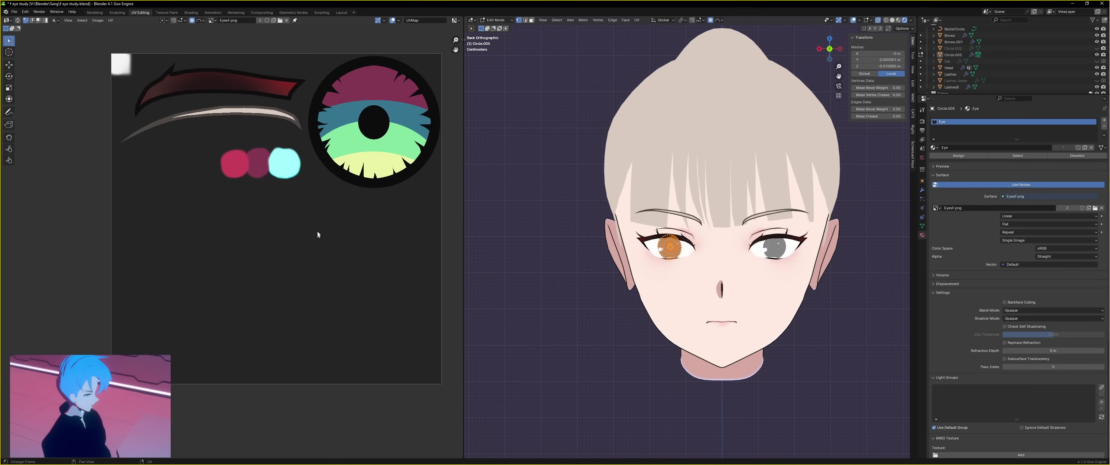
pyautogui.press('u')
pyautogui.click(305, 212)
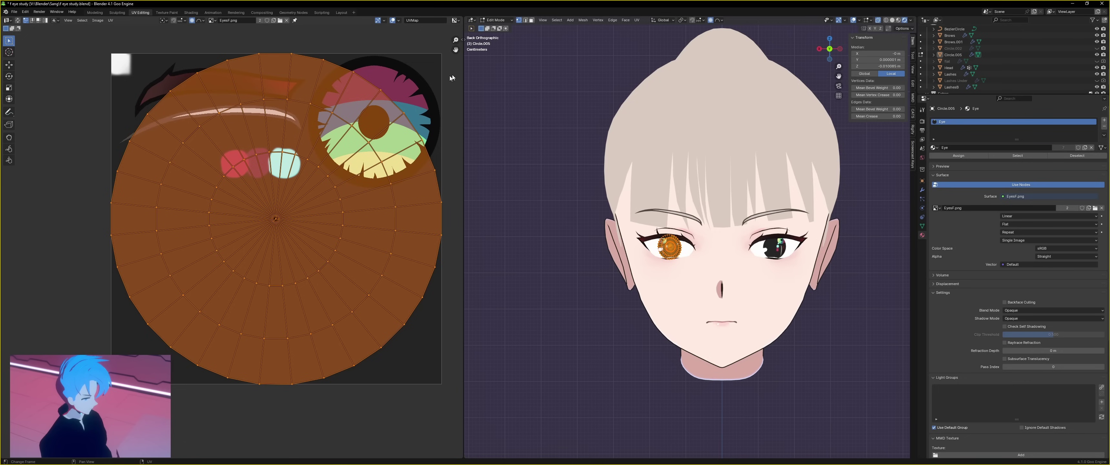
# Step: Scale down the disc's UV island and center it on the iris drawing in the texture
pyautogui.press('s')
pyautogui.click(327, 182)
pyautogui.press('g')
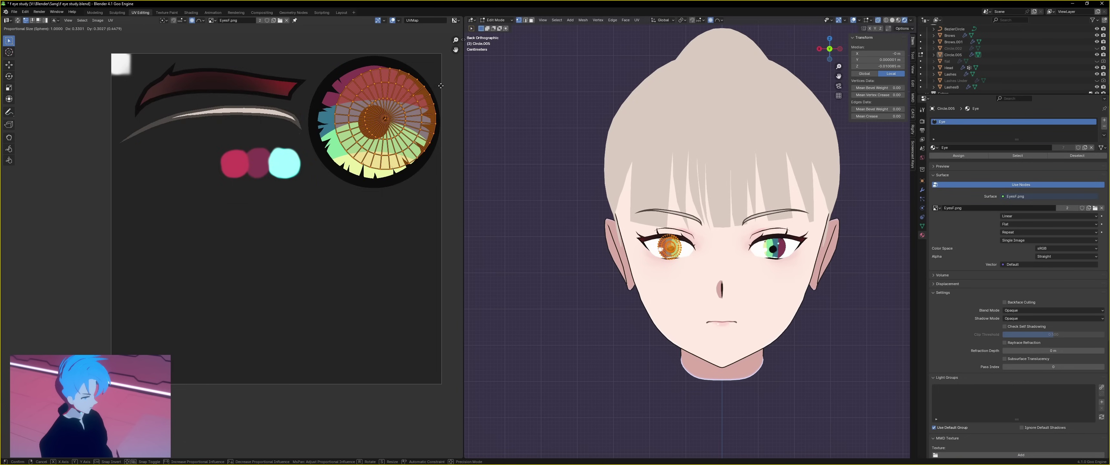
pyautogui.click(431, 88)
pyautogui.scroll(1, 373, 155)
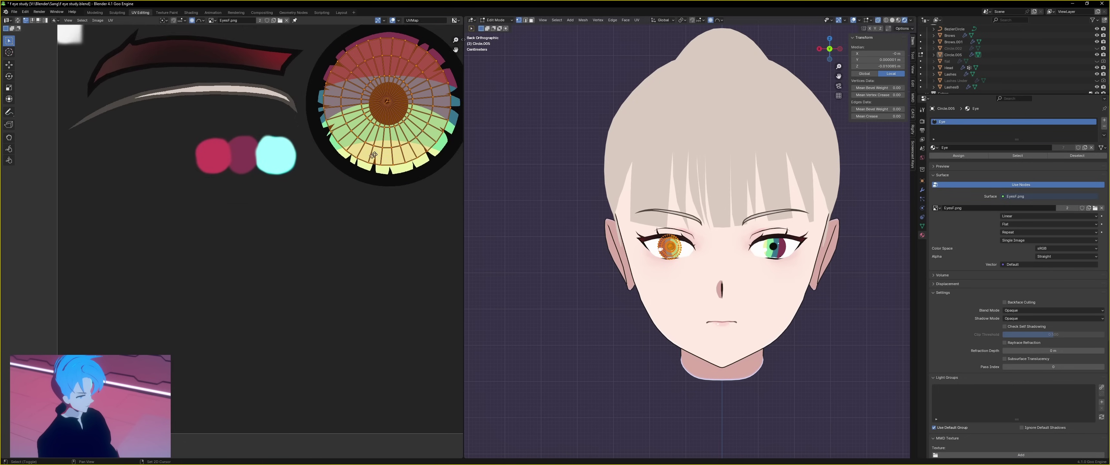
pyautogui.moveTo(373, 154); pyautogui.dragTo(296, 215, button='middle')
# Step: Rotate the disc's UVs until the iris colour bands lie horizontally with purple on top, and leave Edit Mode
pyautogui.press('KP_Decimal')
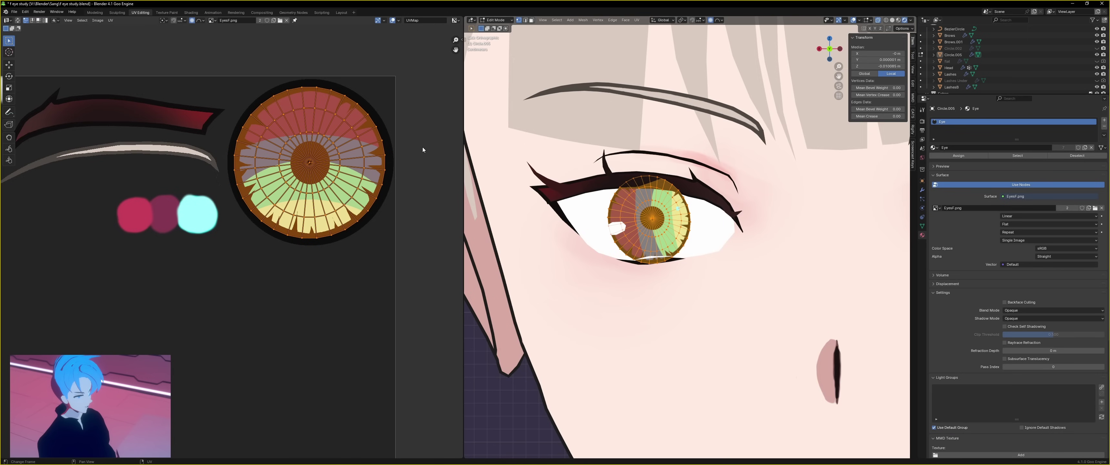
pyautogui.press('r')
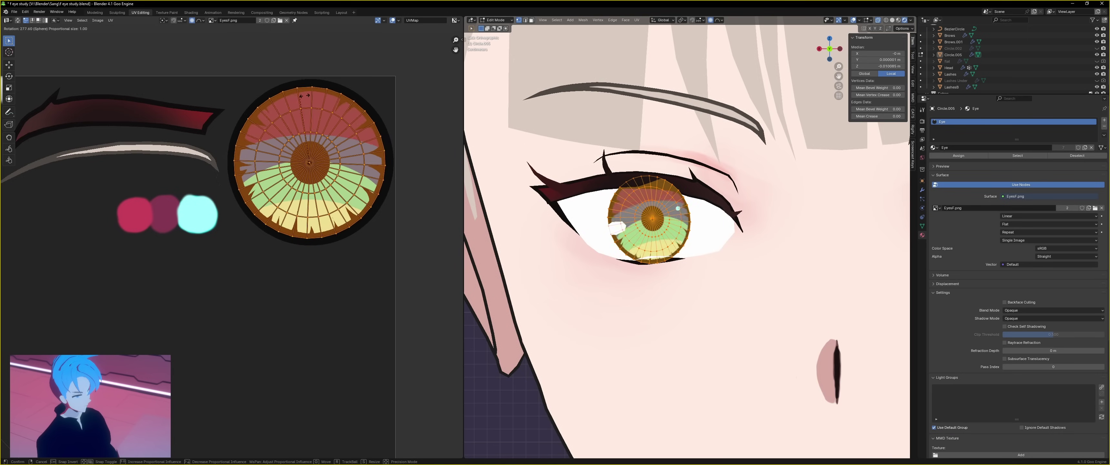
pyautogui.click(388, 101)
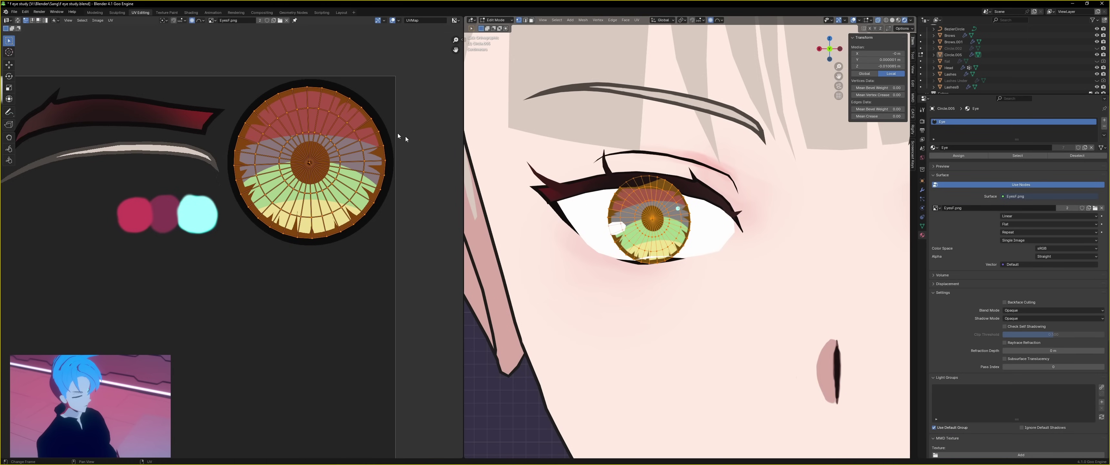
pyautogui.press('Tab')
pyautogui.scroll(-6, 843, 317)
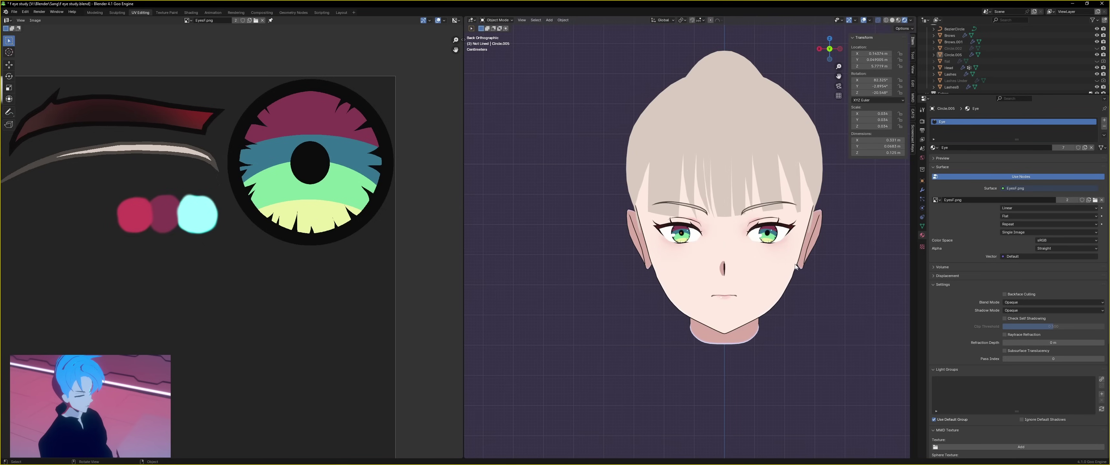
# Step: In the Layout workspace, adjust the eye disc's scale and shift it along X slightly toward the nose
pyautogui.click(342, 12)
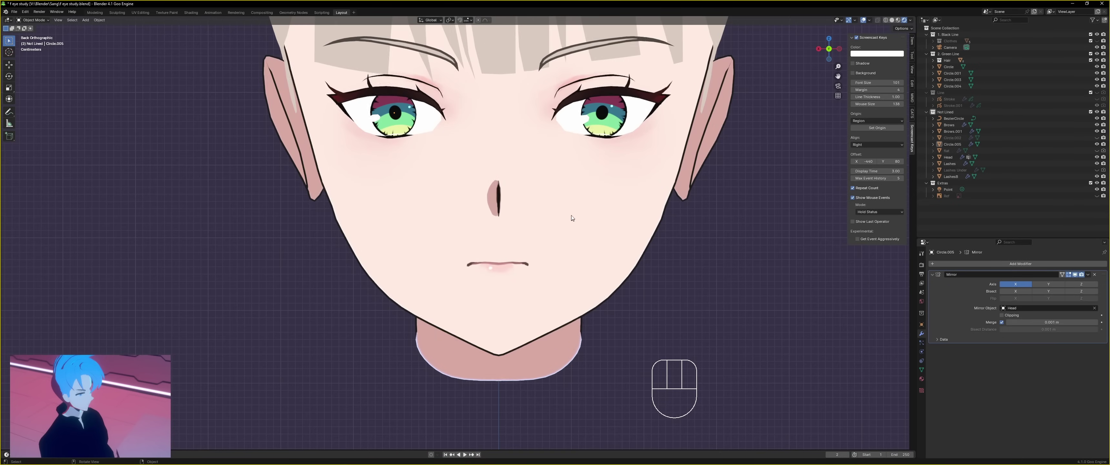
pyautogui.click(407, 124)
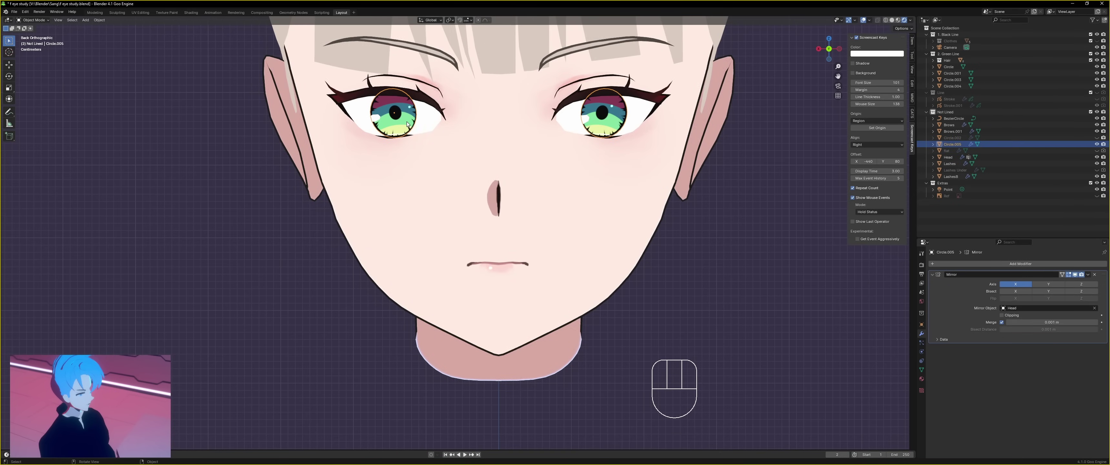
pyautogui.press('s')
pyautogui.click(514, 114)
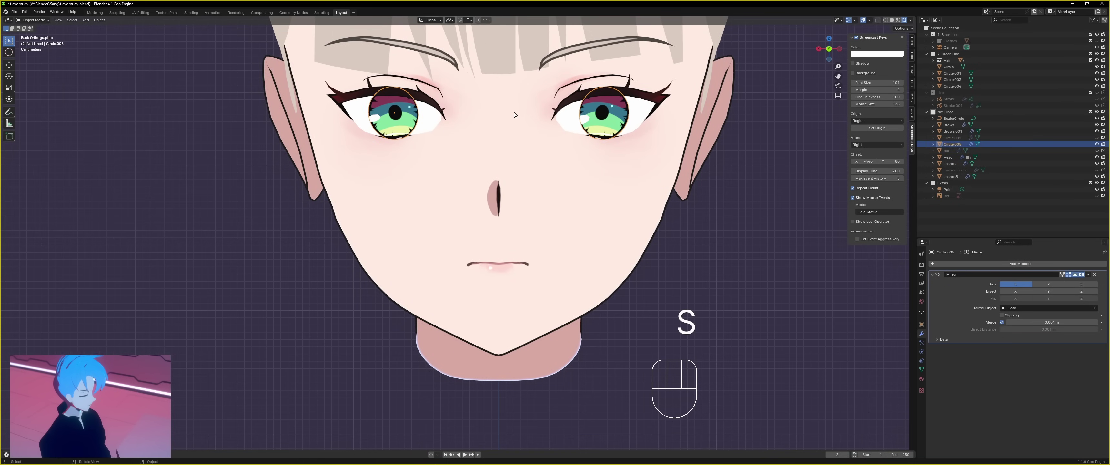
pyautogui.press('g')
pyautogui.press('x')
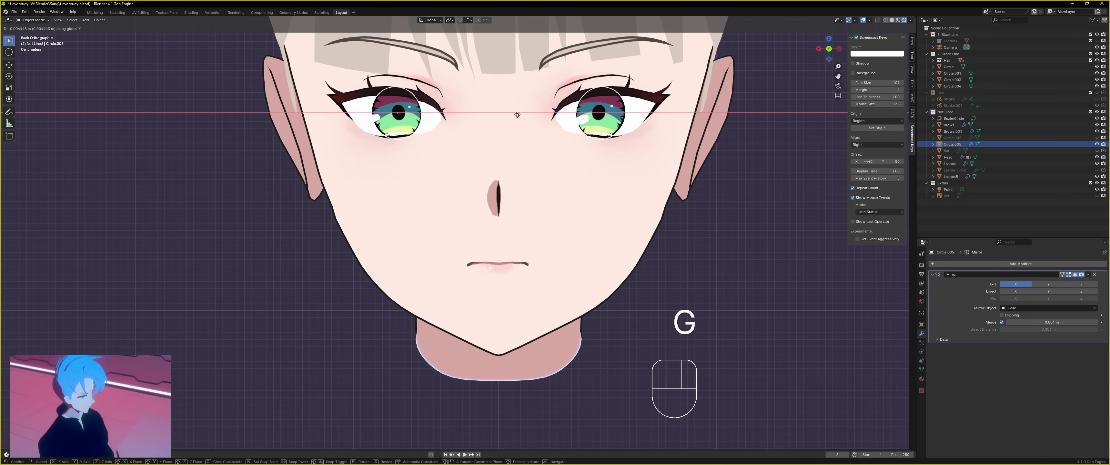
# Step: Scale the eye disc's whole UV island to refine its fit over the iris drawing
pyautogui.press('Tab')
pyautogui.click(140, 12)
pyautogui.press('a')
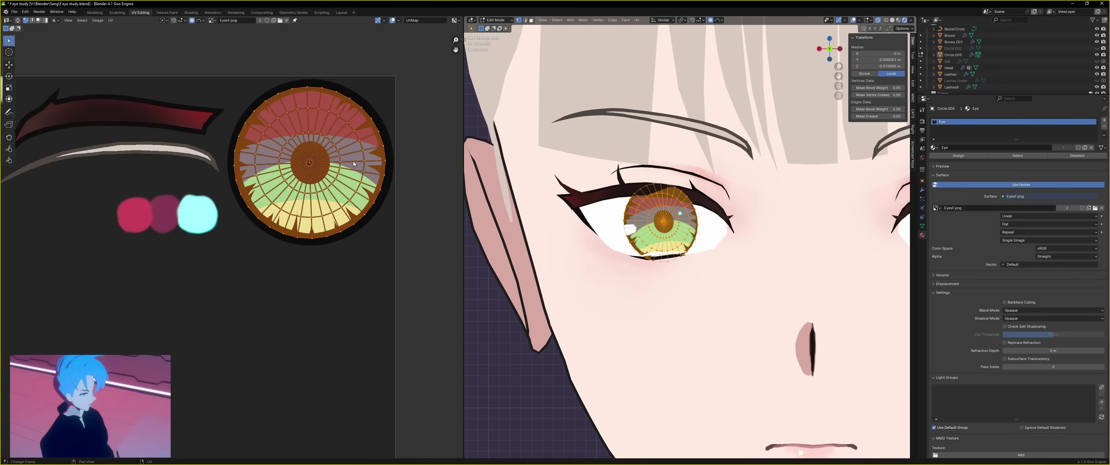
pyautogui.press('s')
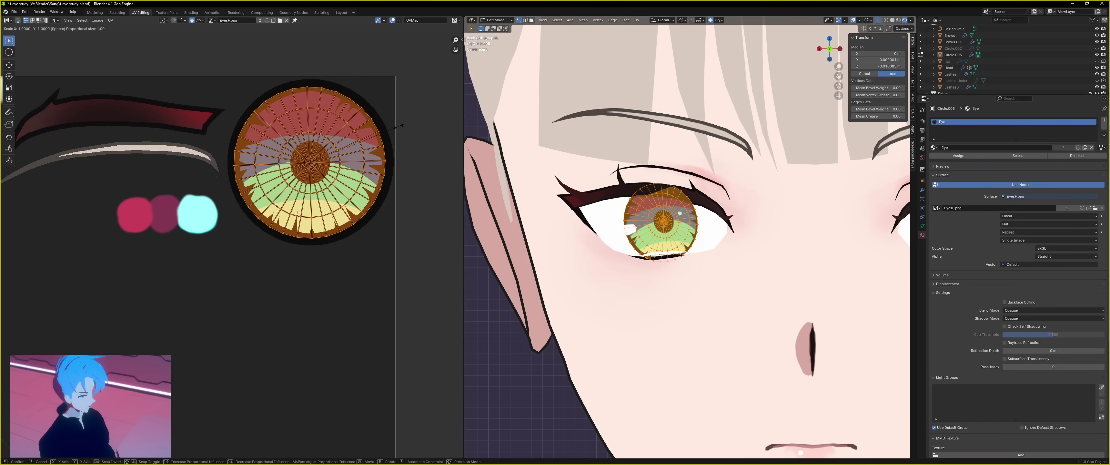
pyautogui.click(399, 127)
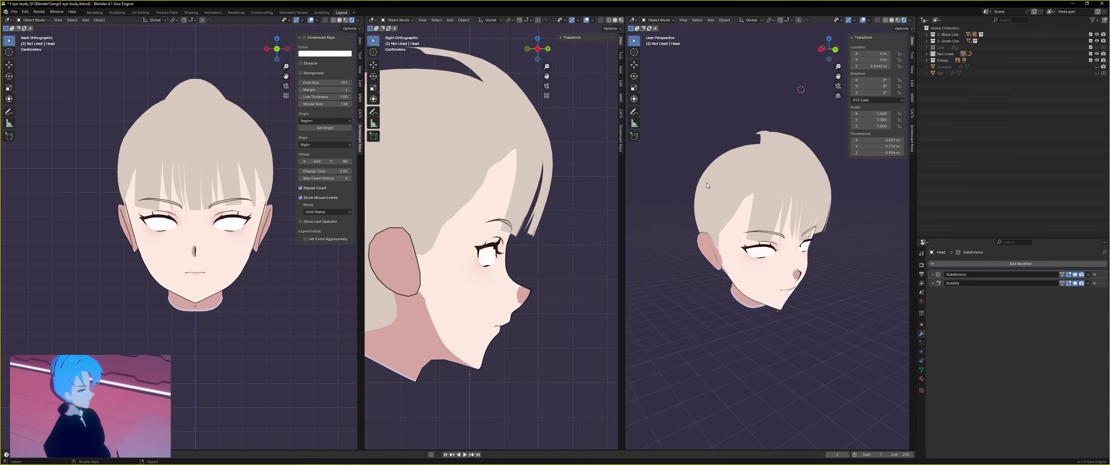
# Step: Compare the concave and flat eye versions across the three views by alternately showing one and hiding the other
pyautogui.click(1097, 67)
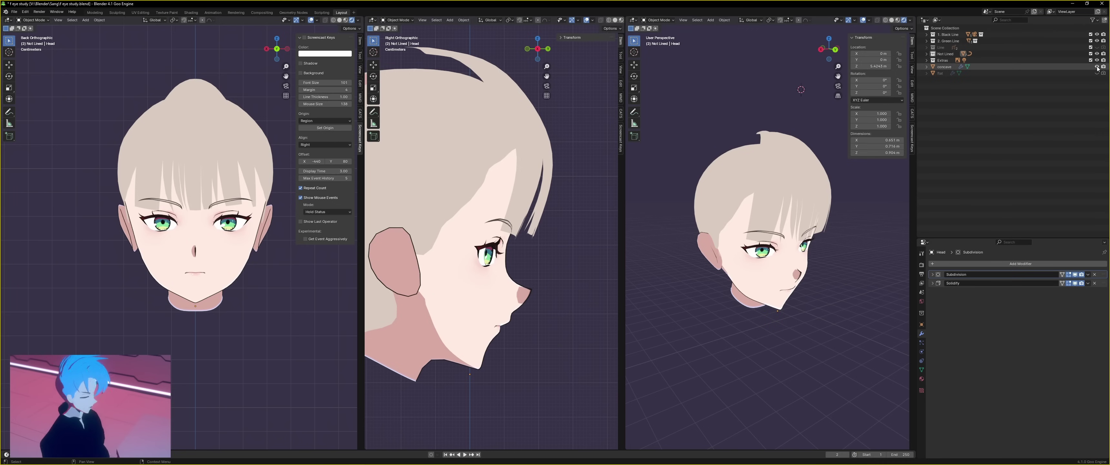
pyautogui.click(1097, 67)
pyautogui.click(1096, 73)
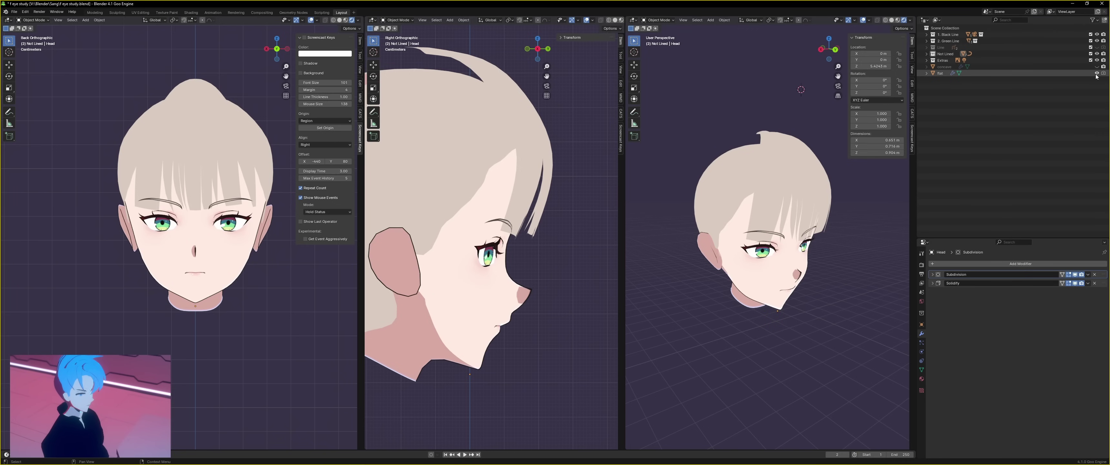
pyautogui.click(1096, 74)
pyautogui.click(1096, 67)
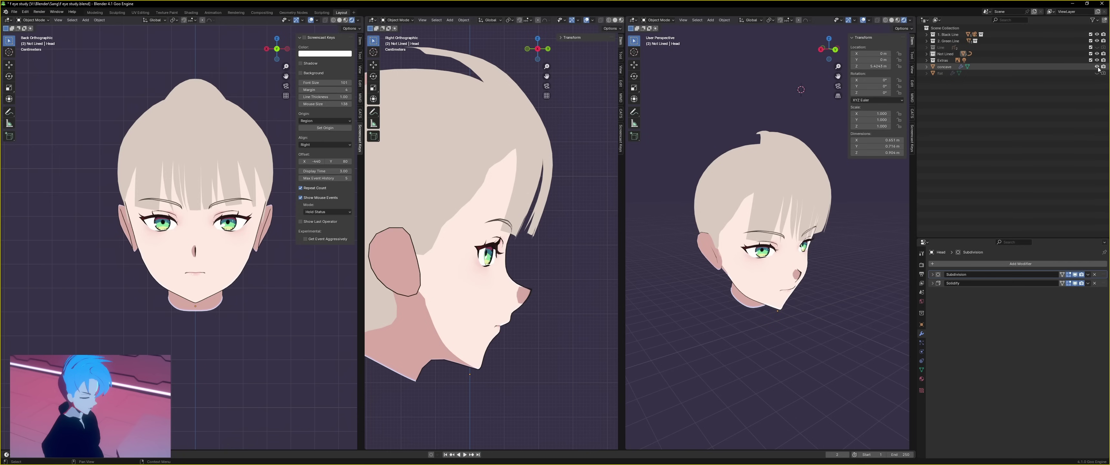
pyautogui.click(1097, 67)
pyautogui.click(1096, 73)
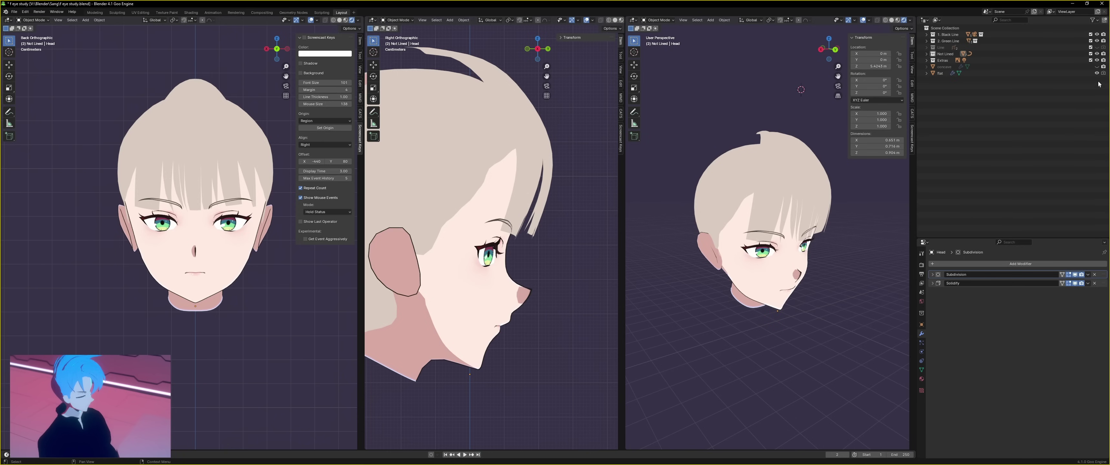
pyautogui.click(1097, 73)
pyautogui.click(1097, 67)
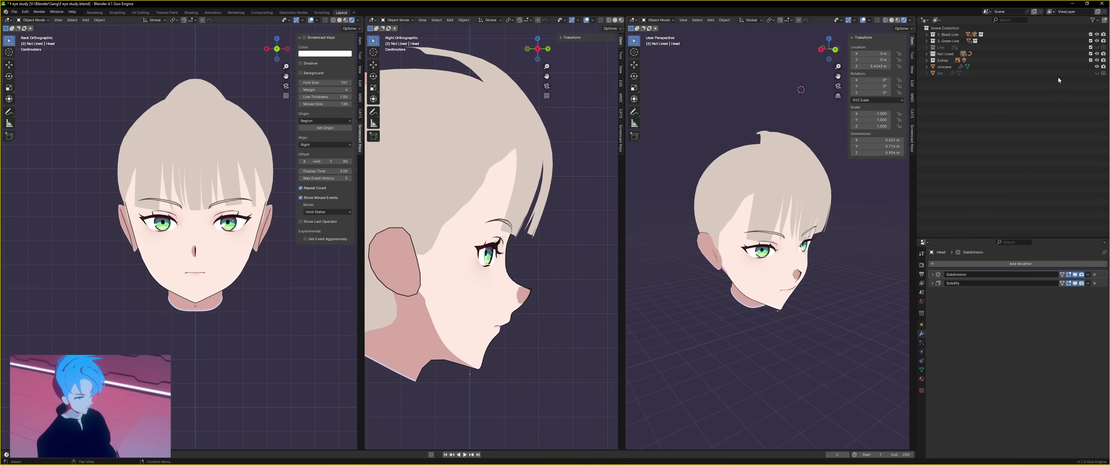
# Step: Show the flat eyes, hide the concave ones, and select the flat eye object
pyautogui.click(1097, 73)
pyautogui.click(1097, 66)
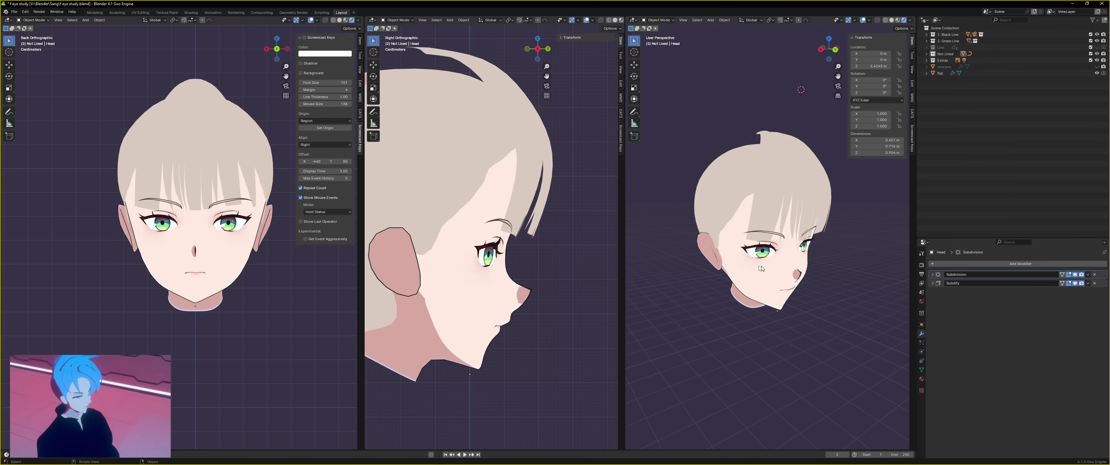
pyautogui.click(801, 255)
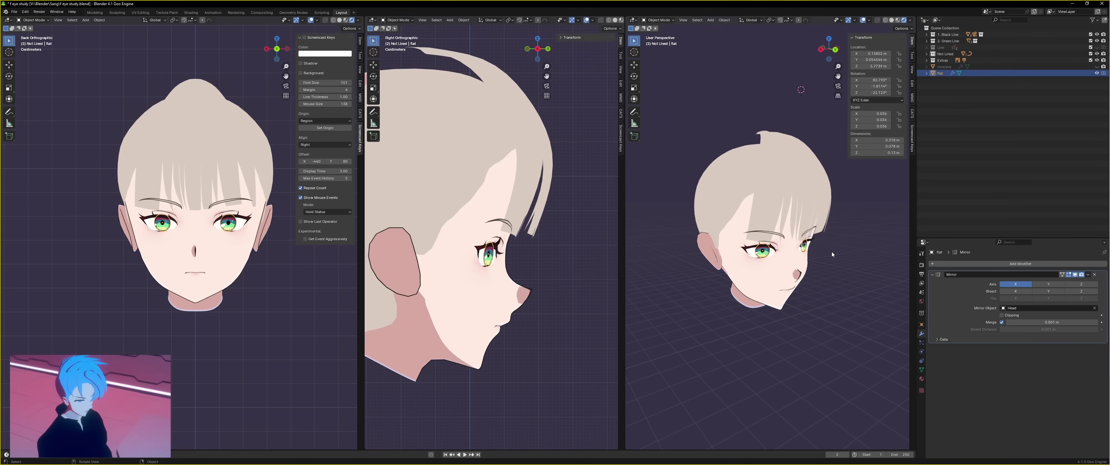
# Step: Select the head, then hide the concave eyes and show the flat ones to check them in the perspective view
pyautogui.click(809, 258)
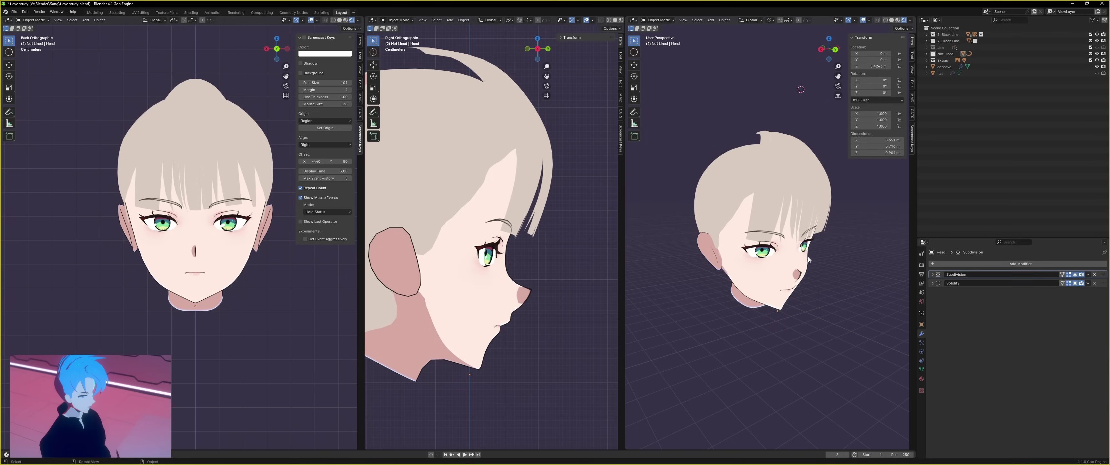
pyautogui.click(1097, 66)
pyautogui.click(1096, 73)
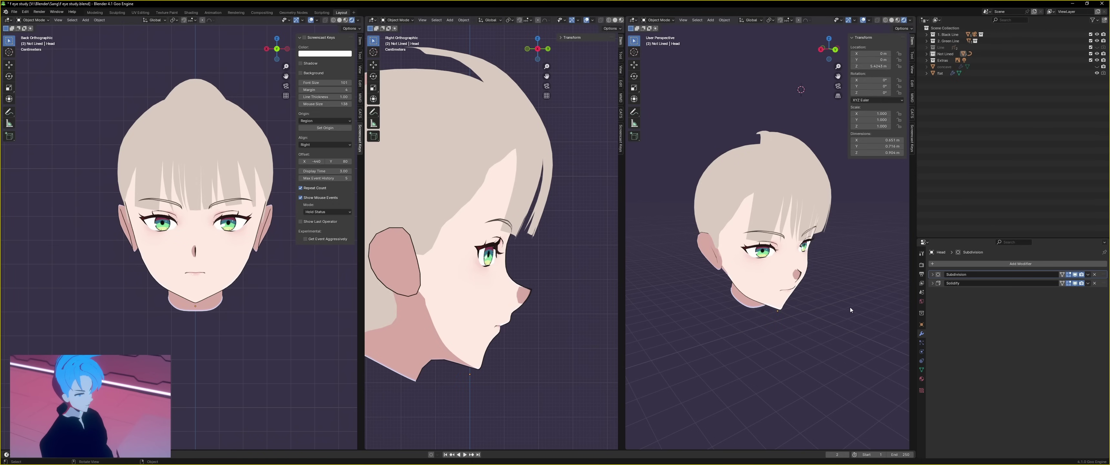
pyautogui.moveTo(847, 309)
pyautogui.mouseDown(button='middle')
pyautogui.moveTo(852, 293)
pyautogui.moveTo(786, 292)
pyautogui.moveTo(810, 303)
pyautogui.moveTo(852, 290)
pyautogui.moveTo(844, 281)
pyautogui.moveTo(805, 284)
pyautogui.moveTo(867, 297)
pyautogui.moveTo(791, 295)
pyautogui.moveTo(859, 298)
pyautogui.mouseUp(button='middle')
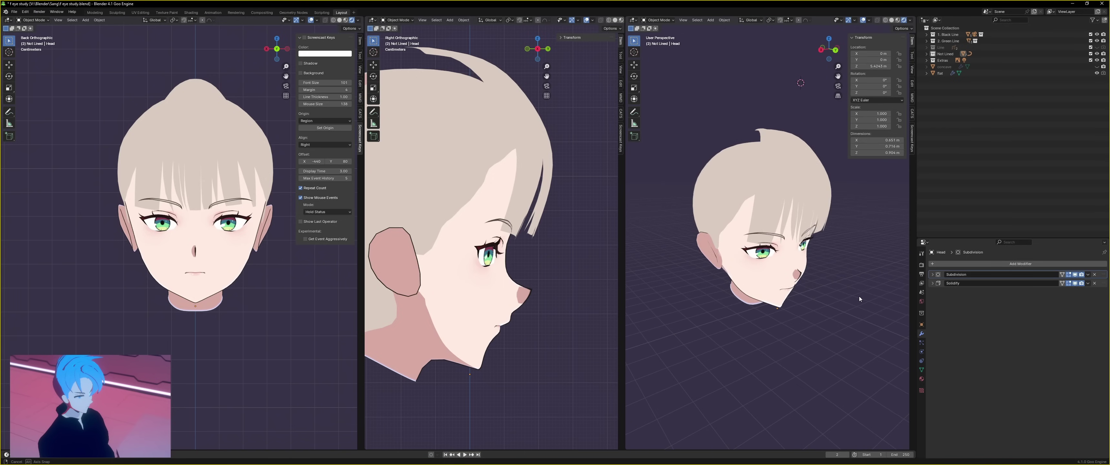
# Step: Hide the flat eyes, show the concave ones, and inspect them from a different three-quarter angle
pyautogui.click(1096, 73)
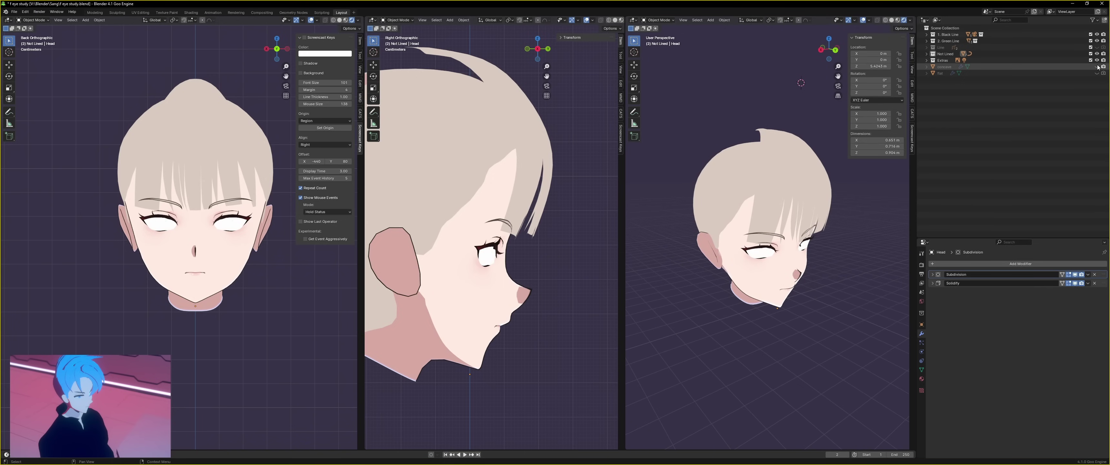
pyautogui.click(1097, 67)
pyautogui.rightClick(839, 291)
pyautogui.moveTo(847, 260); pyautogui.dragTo(796, 291, button='middle')
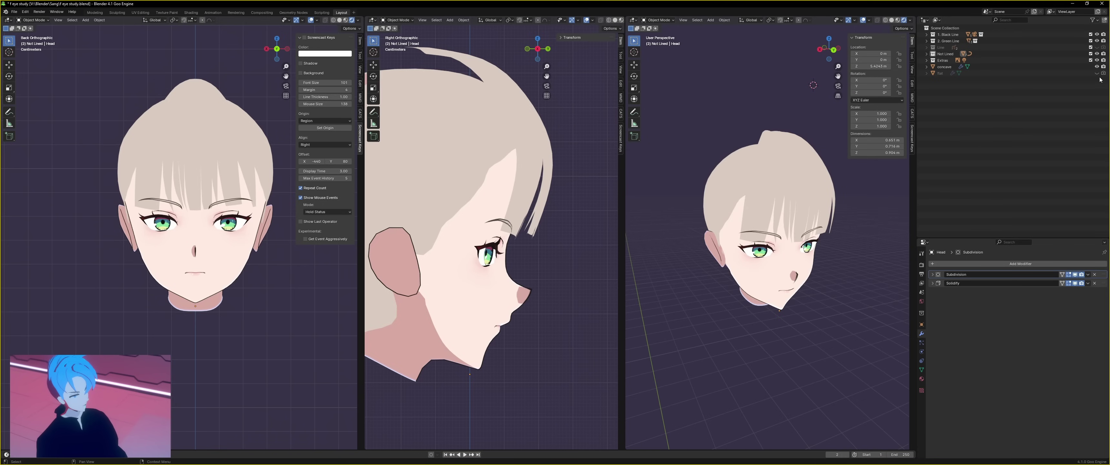
# Step: Compare the flat and concave eyes from this angle by alternating their visibility, and undo the last swap to show the concave version
pyautogui.click(1096, 72)
pyautogui.click(1097, 66)
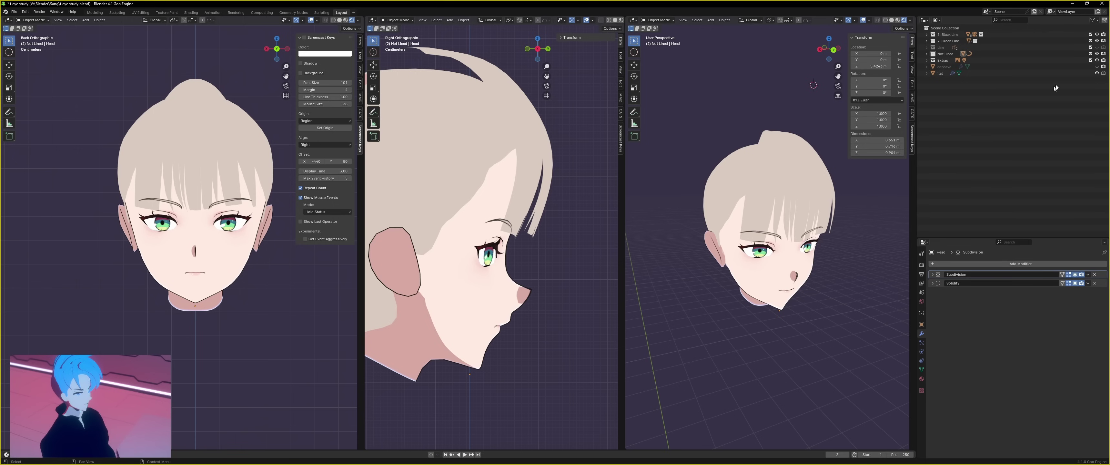
pyautogui.click(1097, 67)
pyautogui.click(1097, 73)
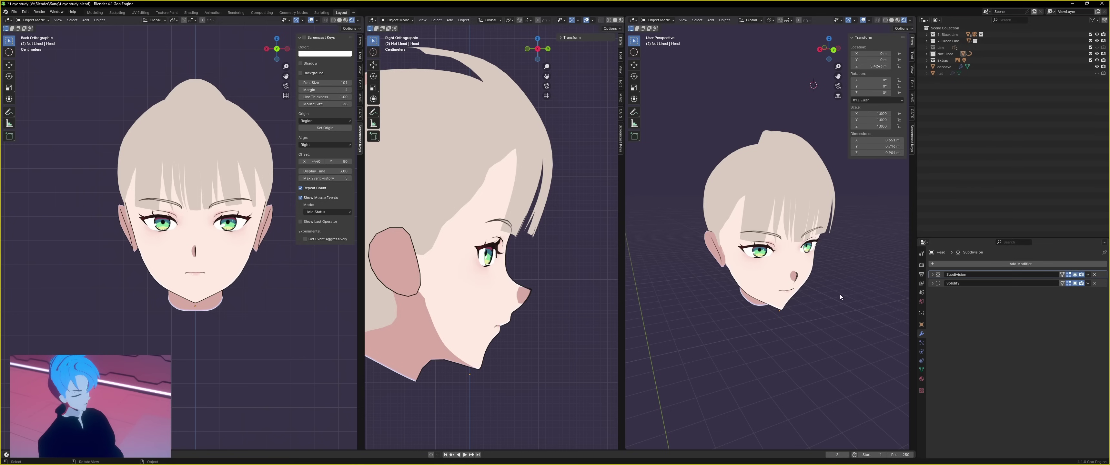
pyautogui.click(1097, 66)
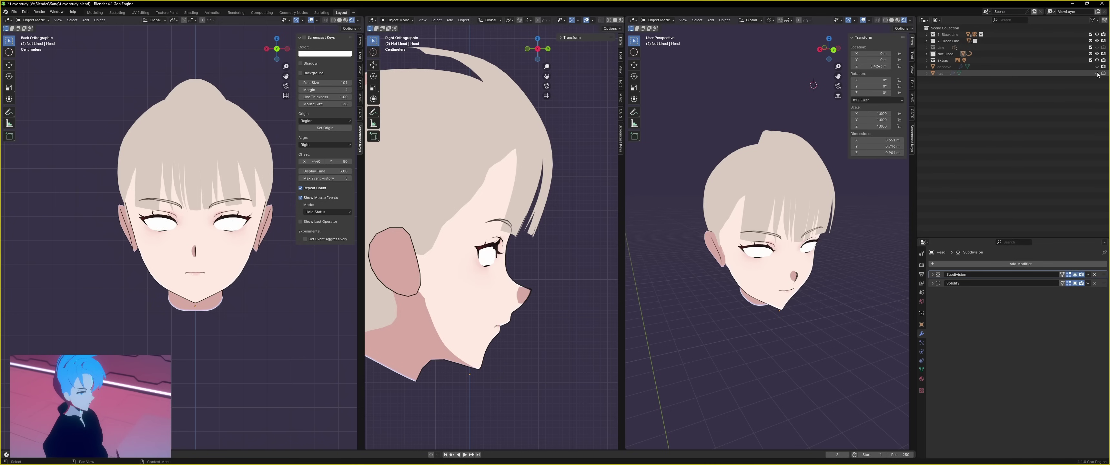
pyautogui.click(1097, 73)
pyautogui.hotkey('ctrl', 'z')
pyautogui.hotkey('ctrl', 'z')
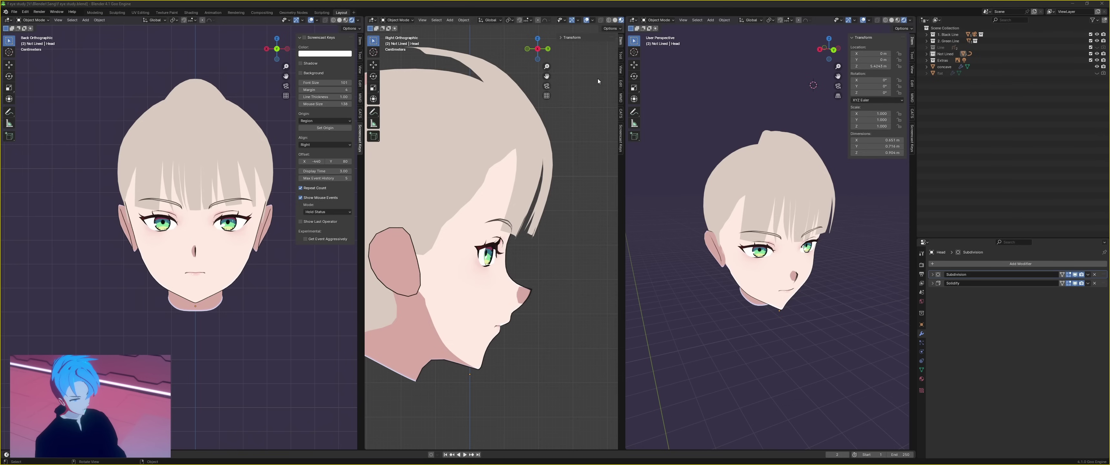